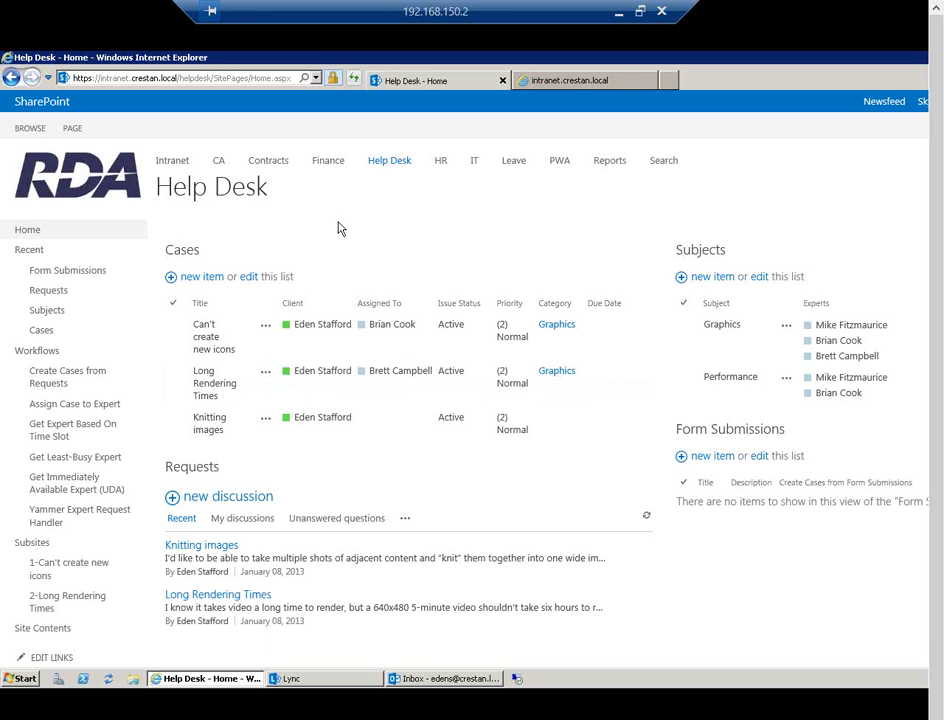
Add a custom list named Change Requests to the Help Desk site from its Site Contents
click(240, 396)
click(511, 505)
scroll(738, 624, down, 1)
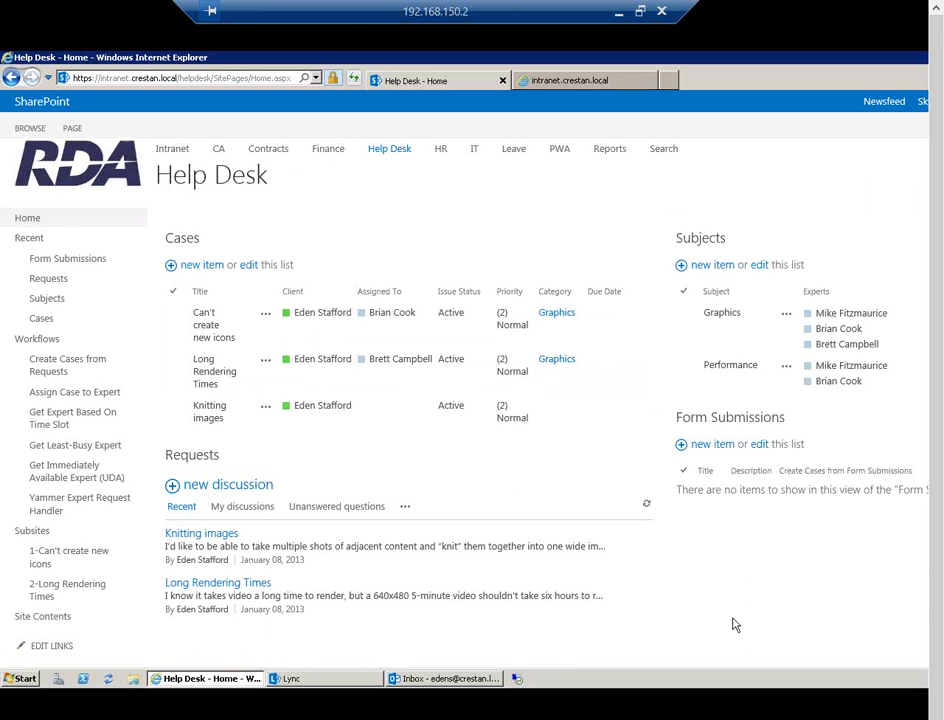
click(50, 620)
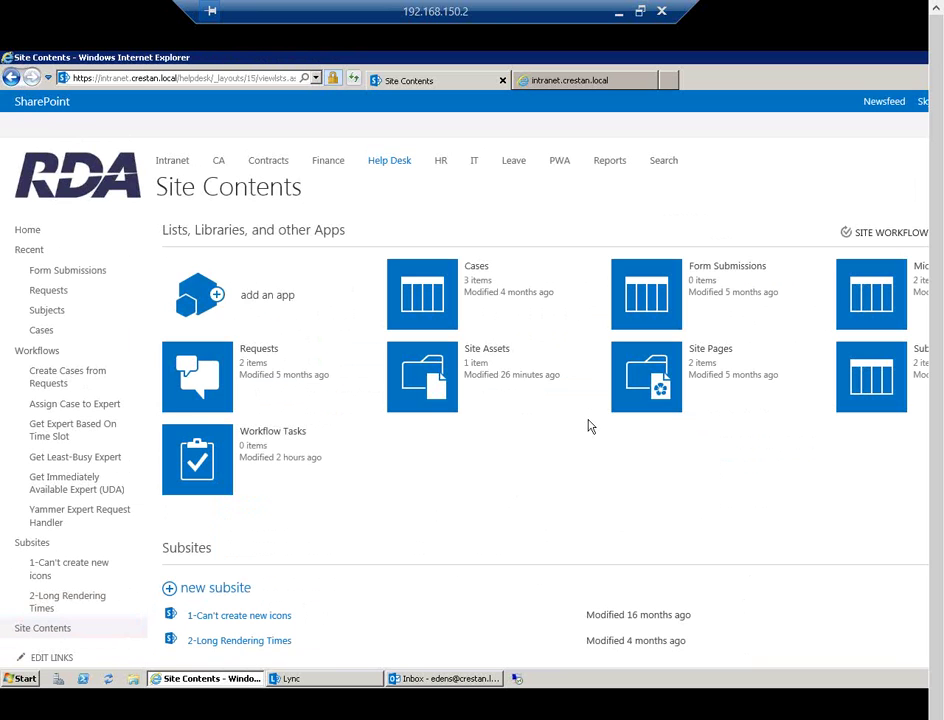
click(247, 299)
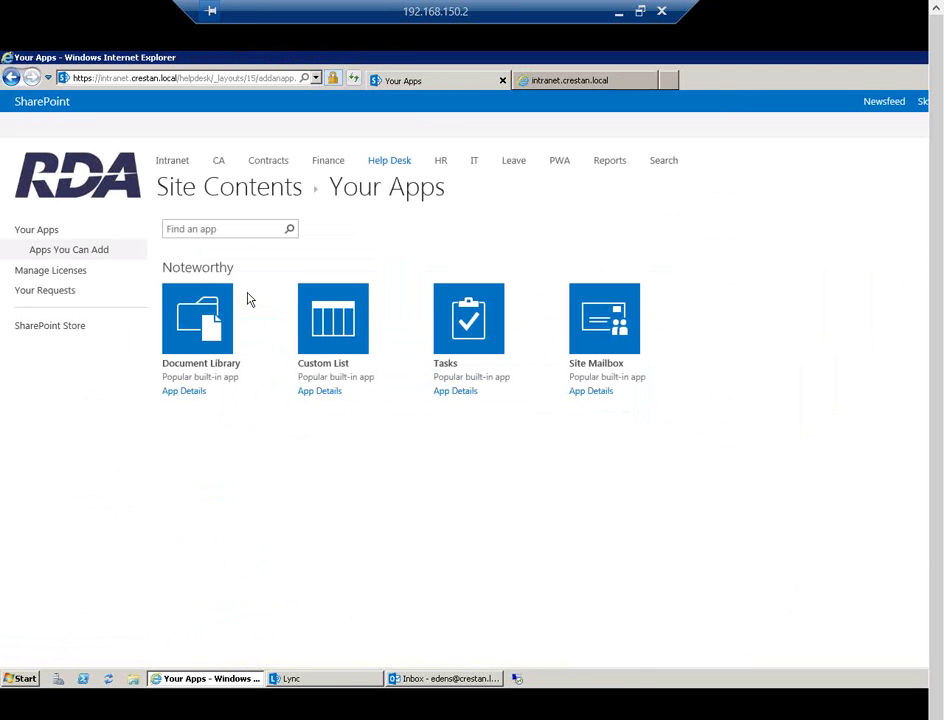
click(345, 325)
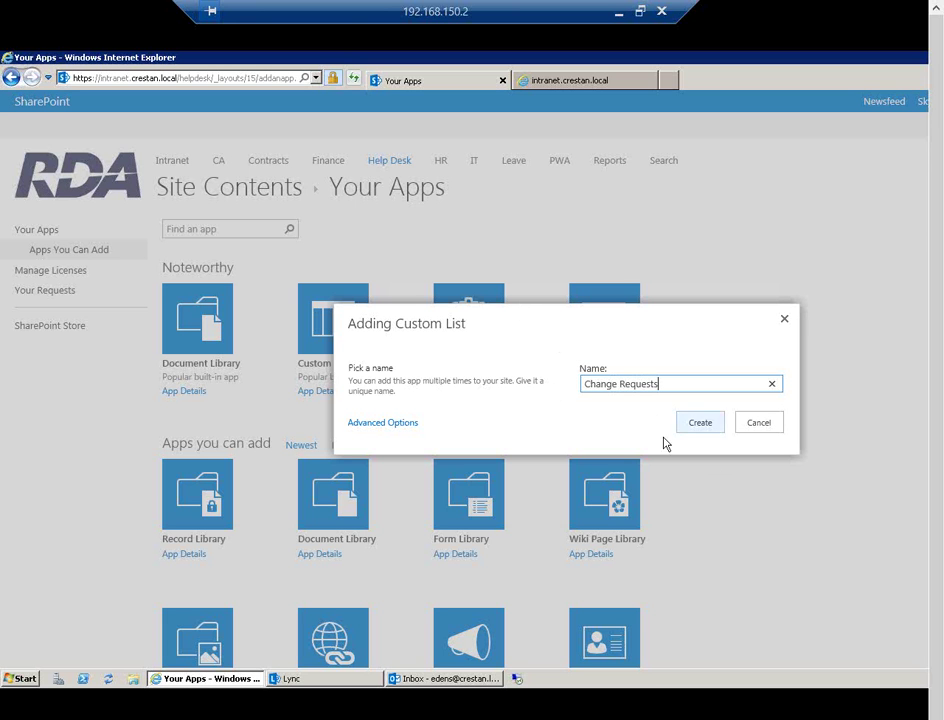
click(701, 425)
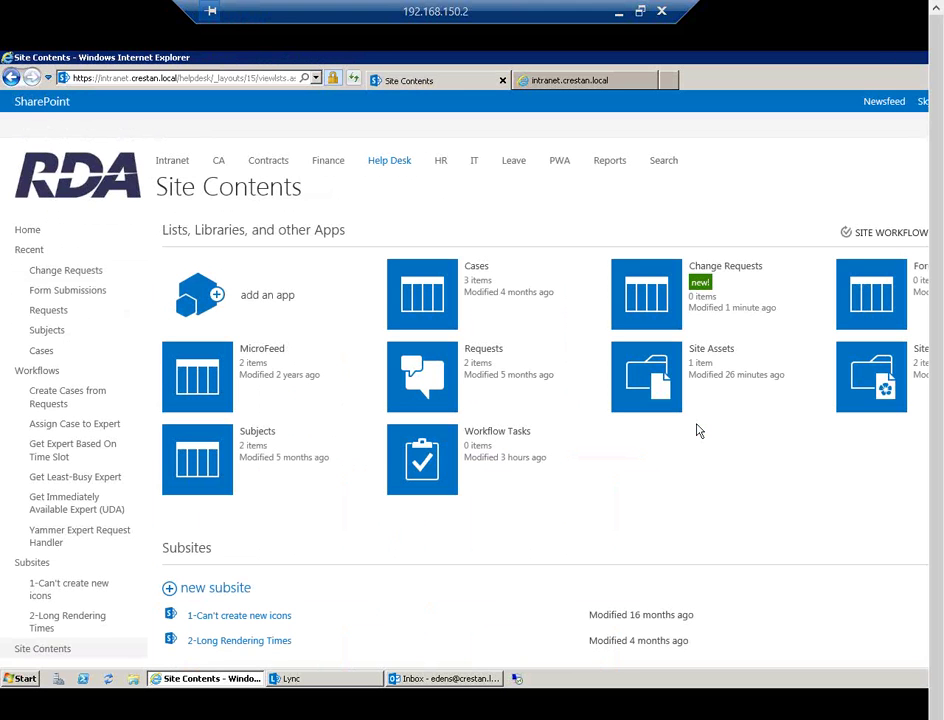
Open the Change Requests list and go to its list settings
click(724, 268)
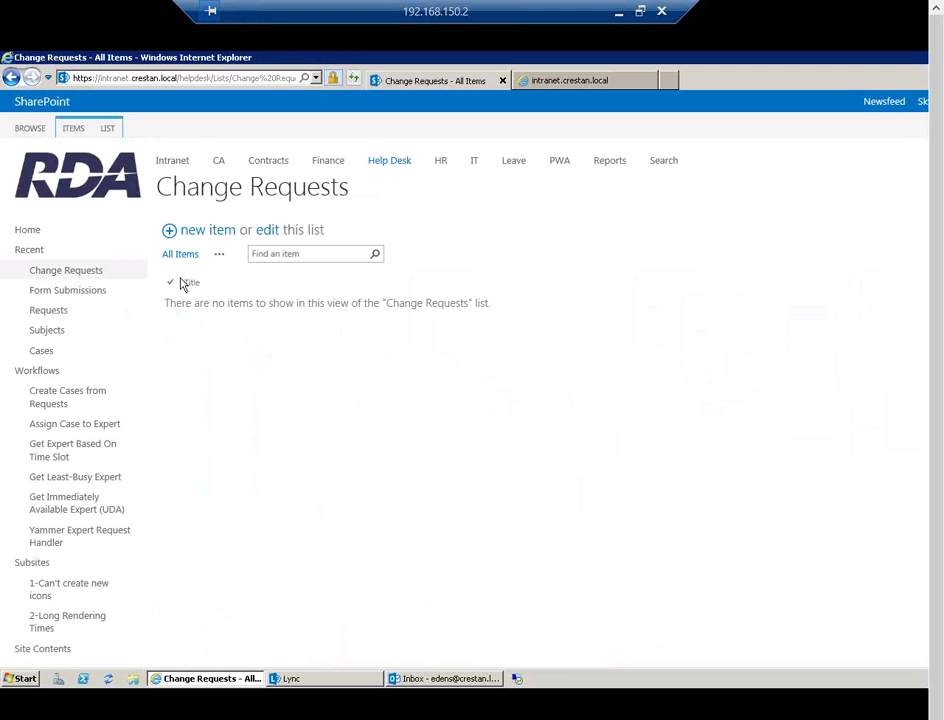
click(108, 129)
click(785, 172)
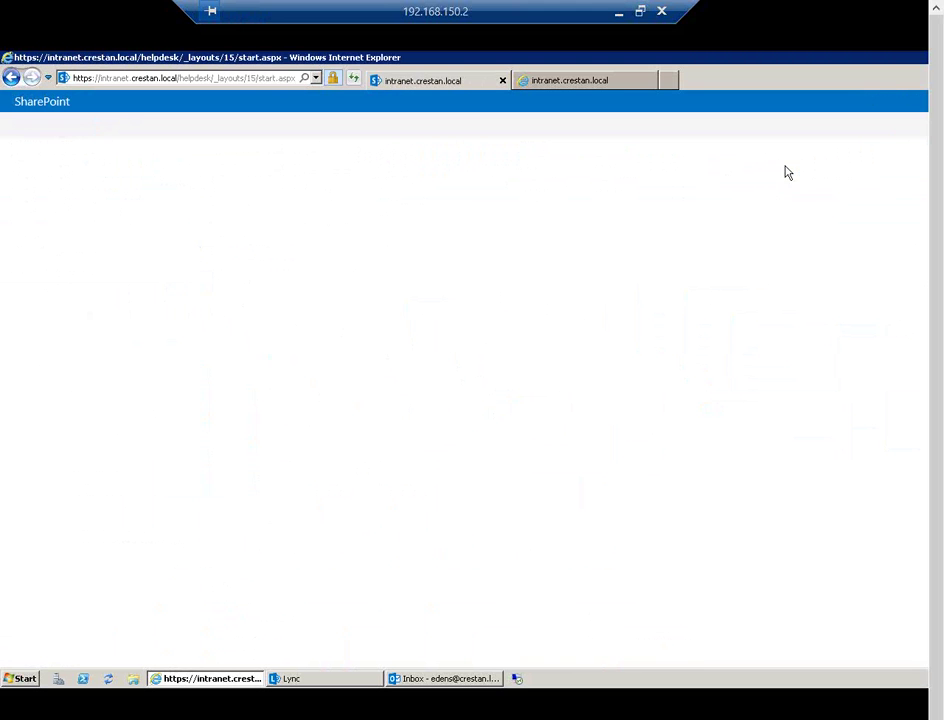
scroll(277, 523, down, 3)
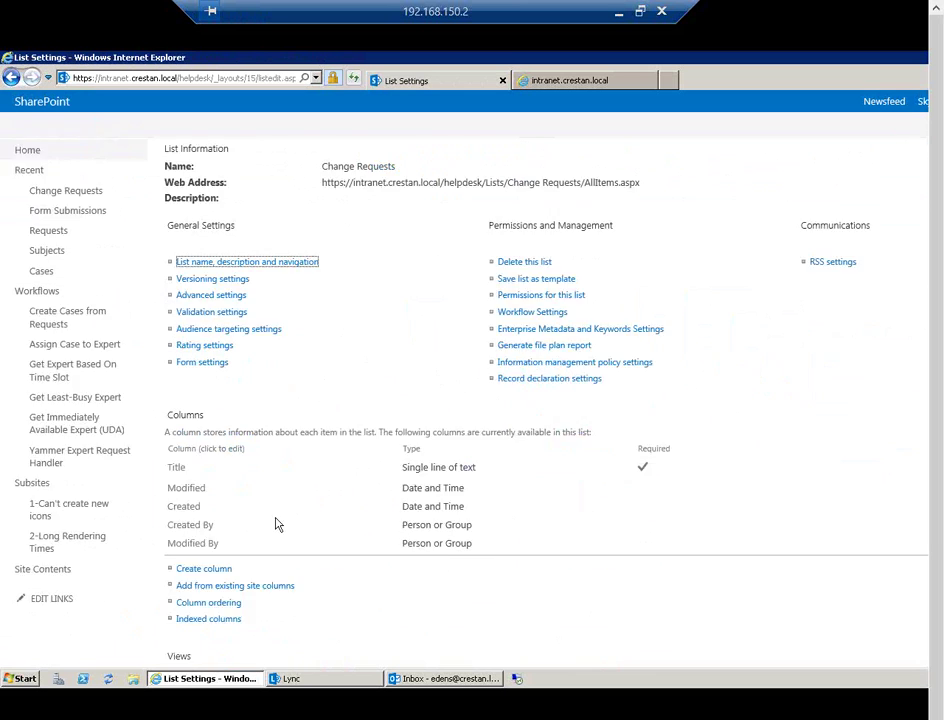
Add the existing site columns Assigned To, Date Completed, Due Date and Task Status from the Core Task and Issue Columns group
click(244, 448)
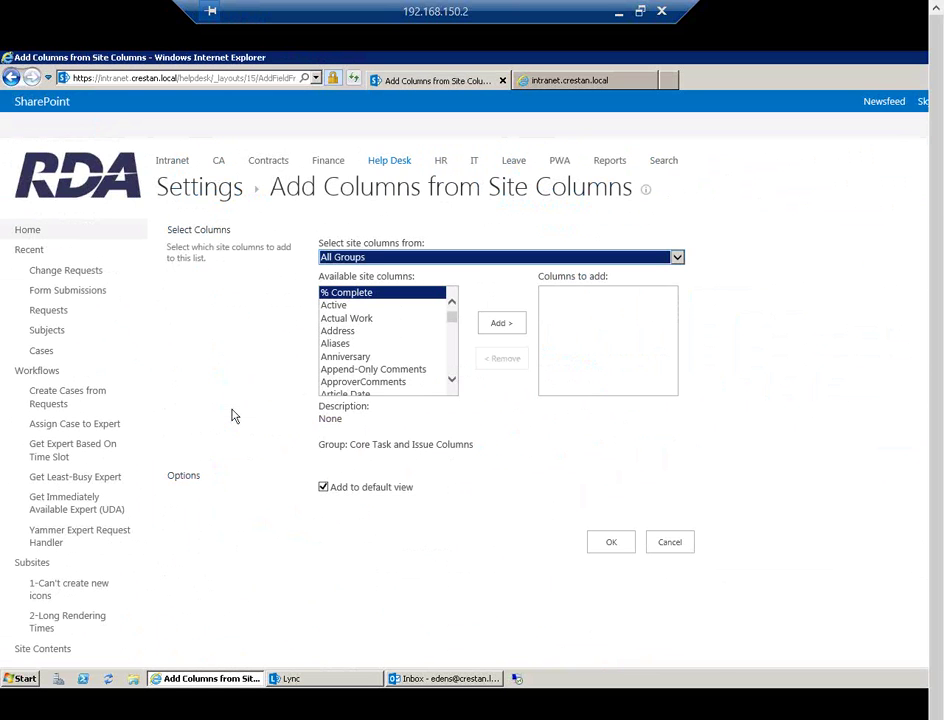
click(422, 257)
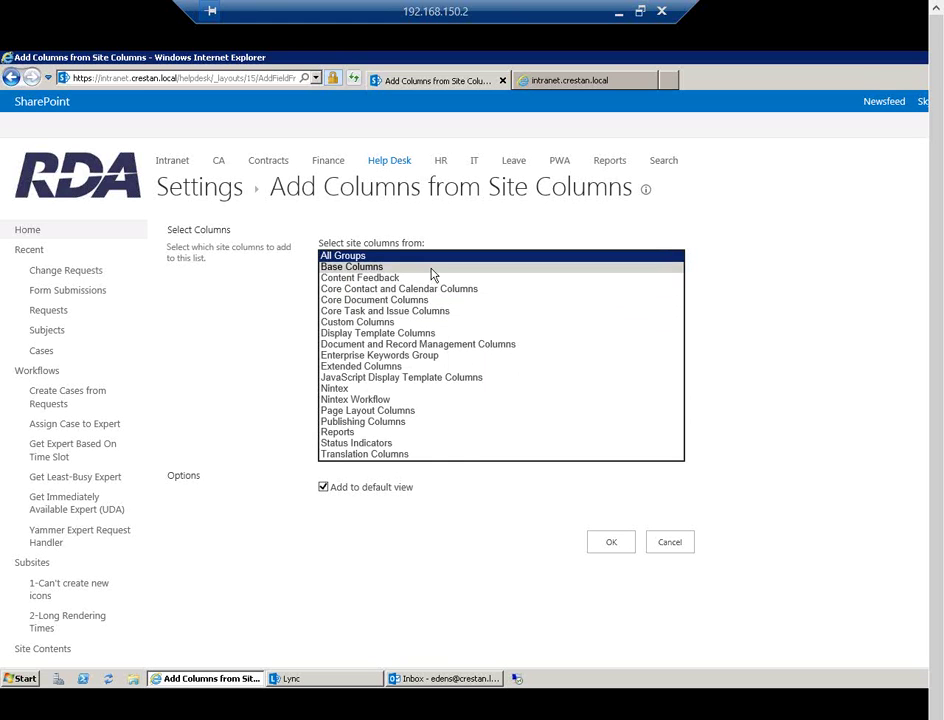
click(418, 311)
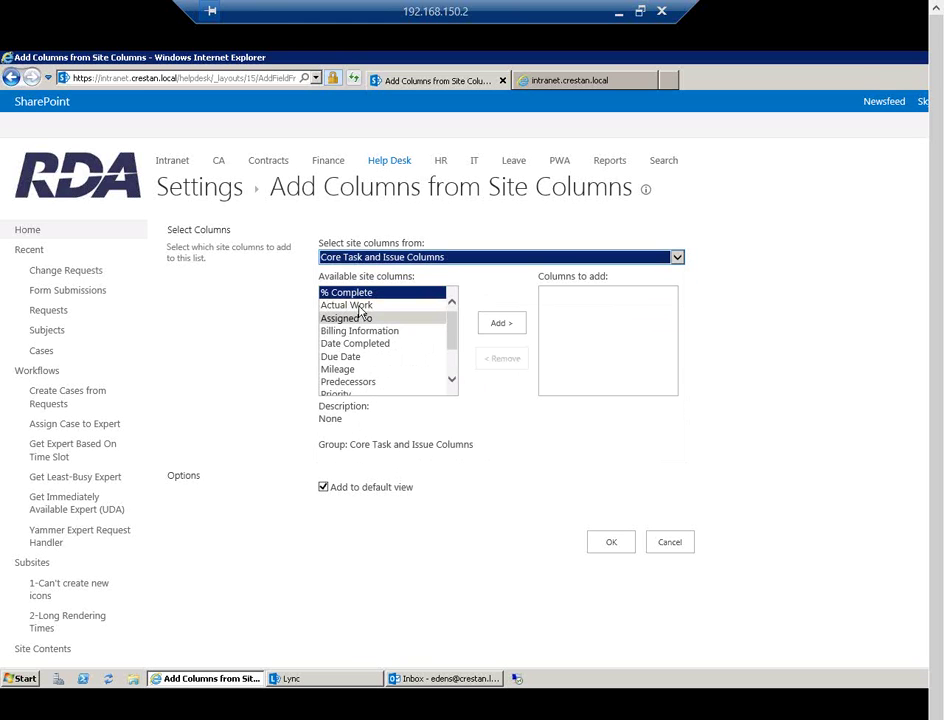
click(430, 318)
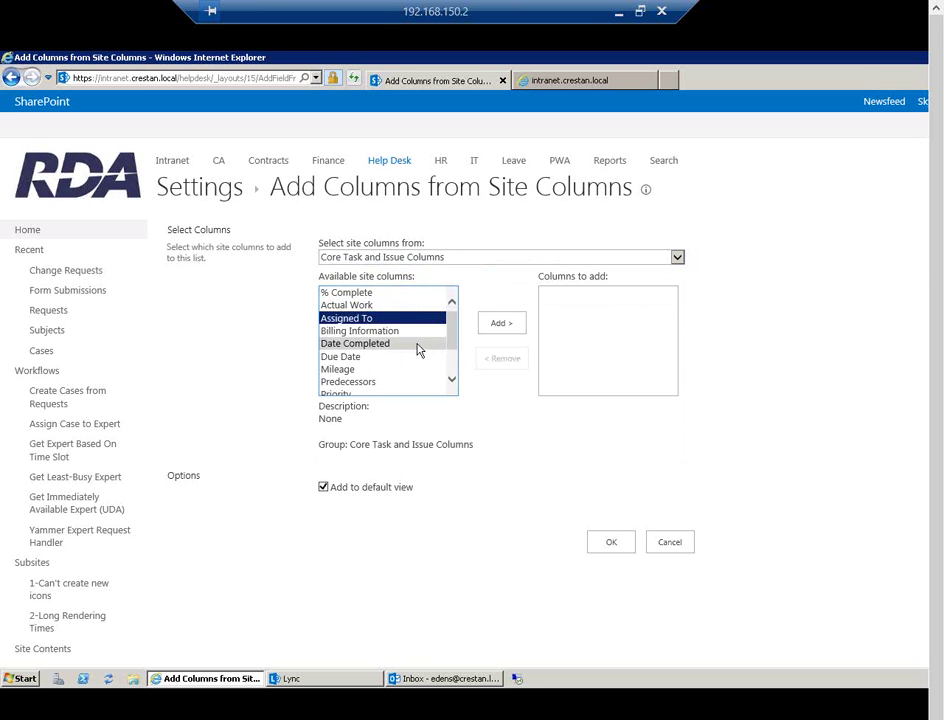
ctrl+click(405, 356)
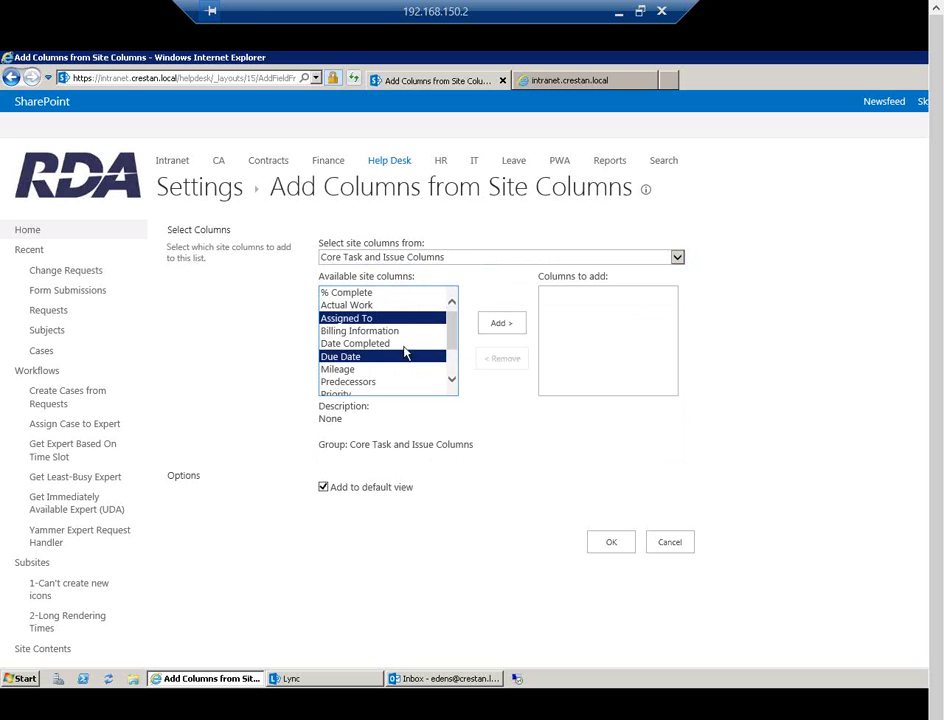
ctrl+click(401, 344)
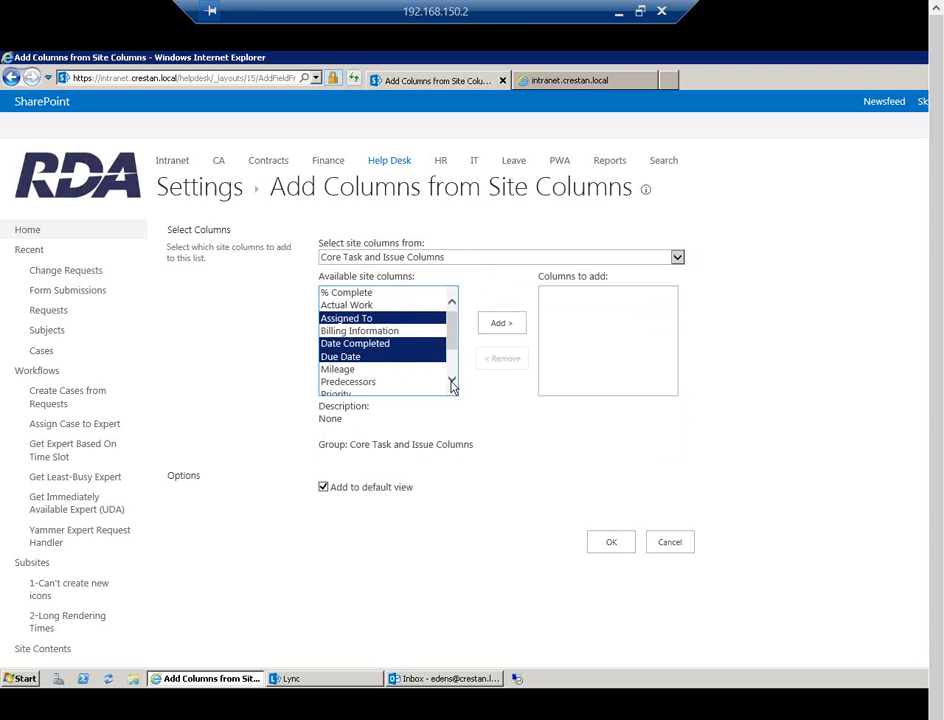
click(451, 380)
click(451, 380)
click(451, 380)
click(451, 380)
click(451, 380)
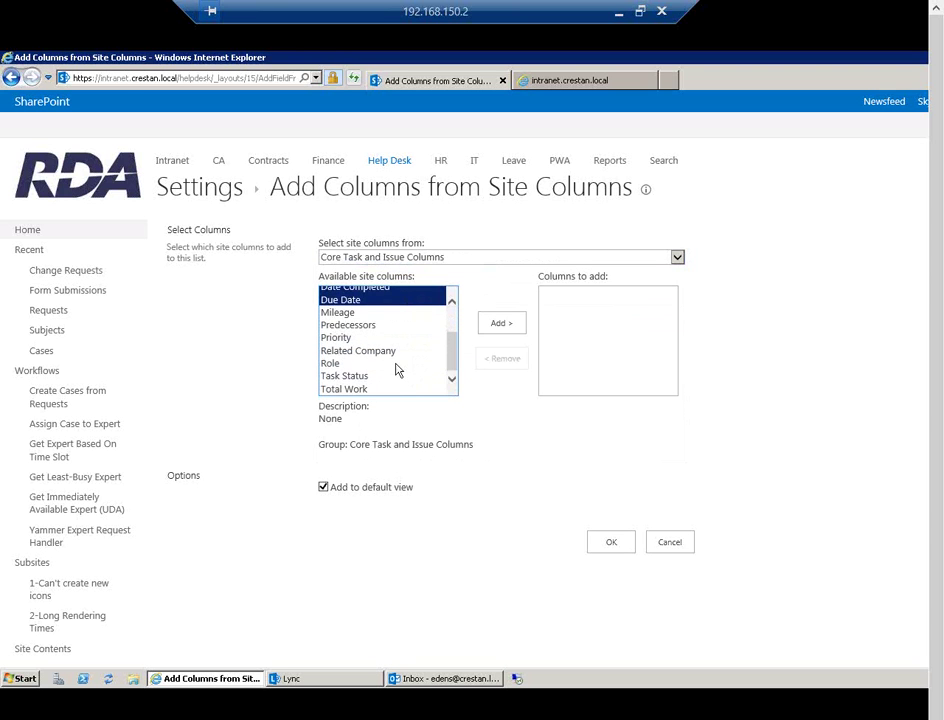
ctrl+click(395, 376)
click(518, 322)
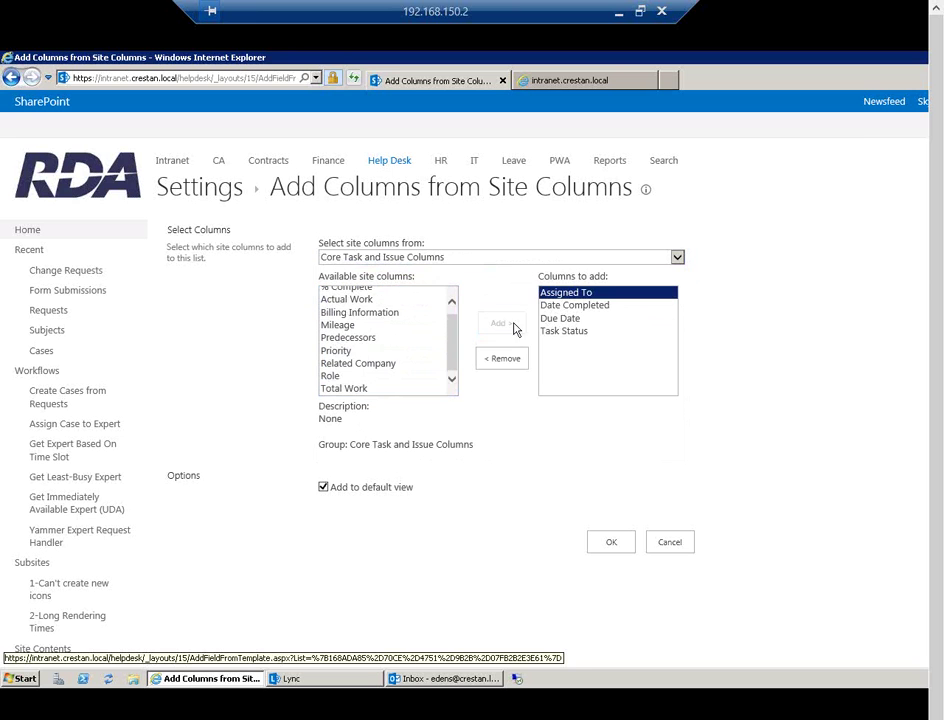
click(606, 542)
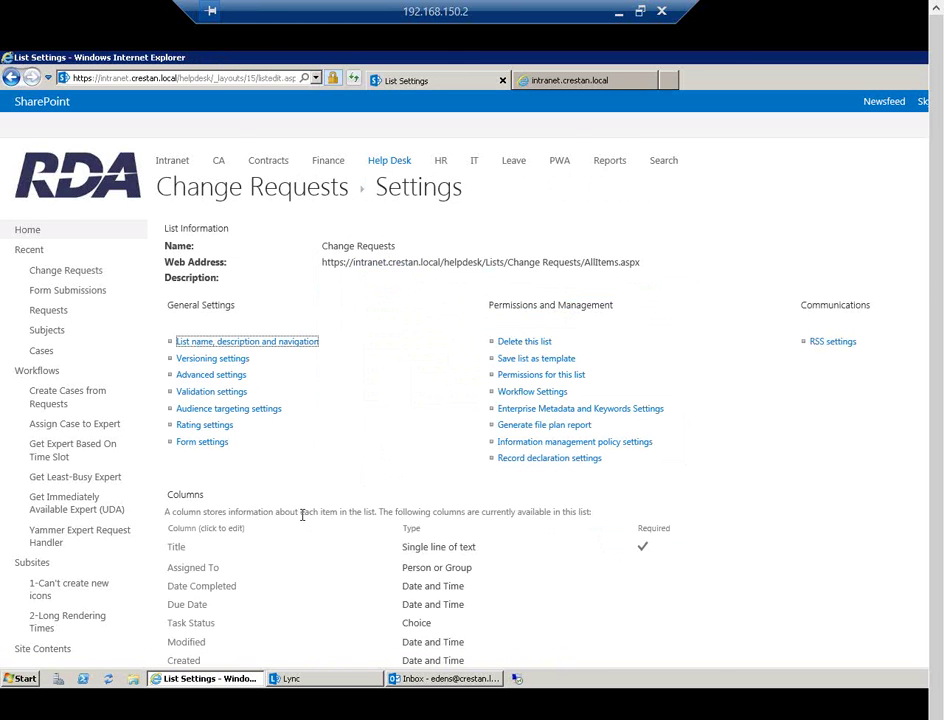
Create a single line of text column named Description in the Change Requests list
scroll(305, 520, down, 3)
click(206, 423)
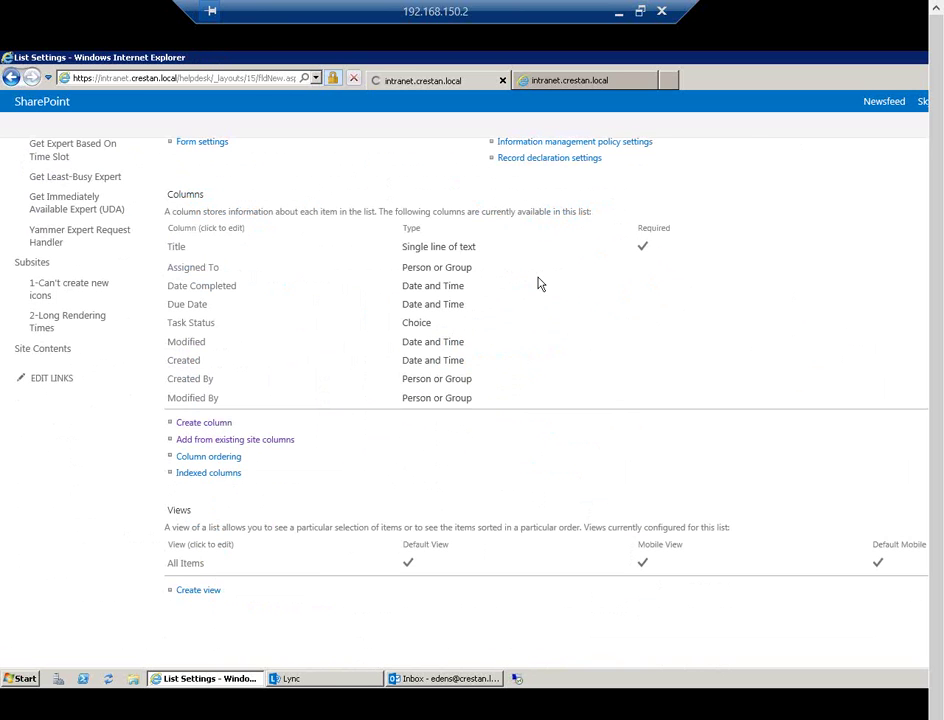
text(Description)
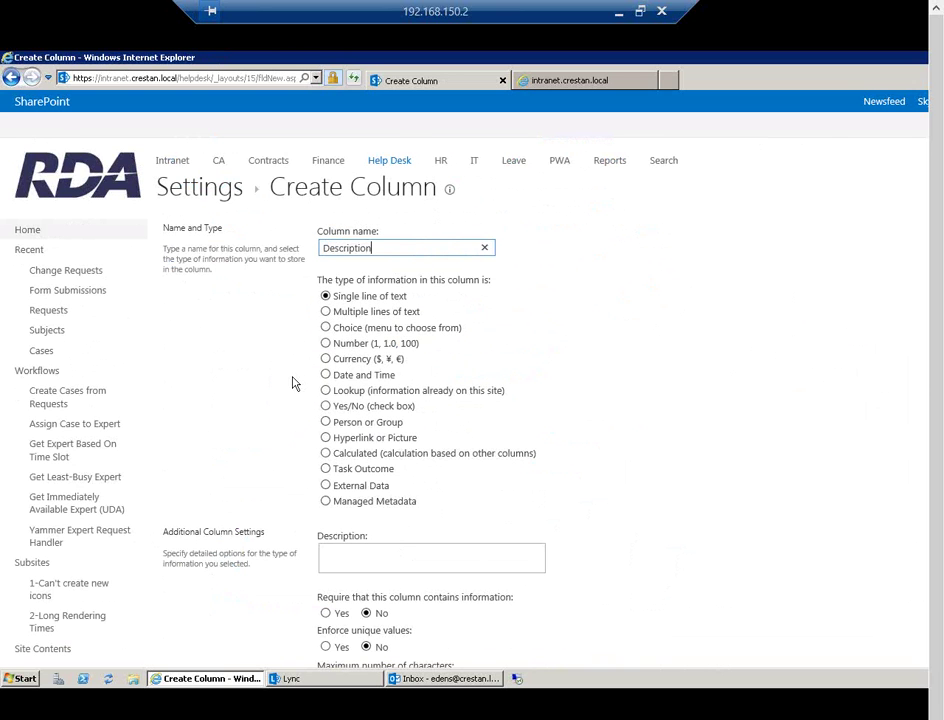
scroll(437, 532, down, 3)
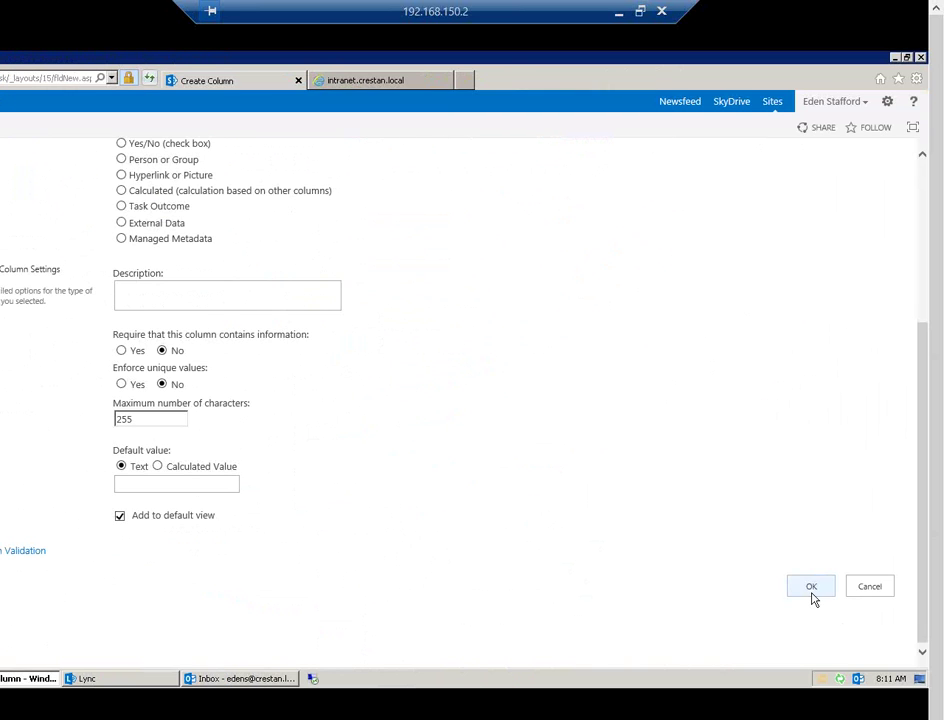
click(813, 594)
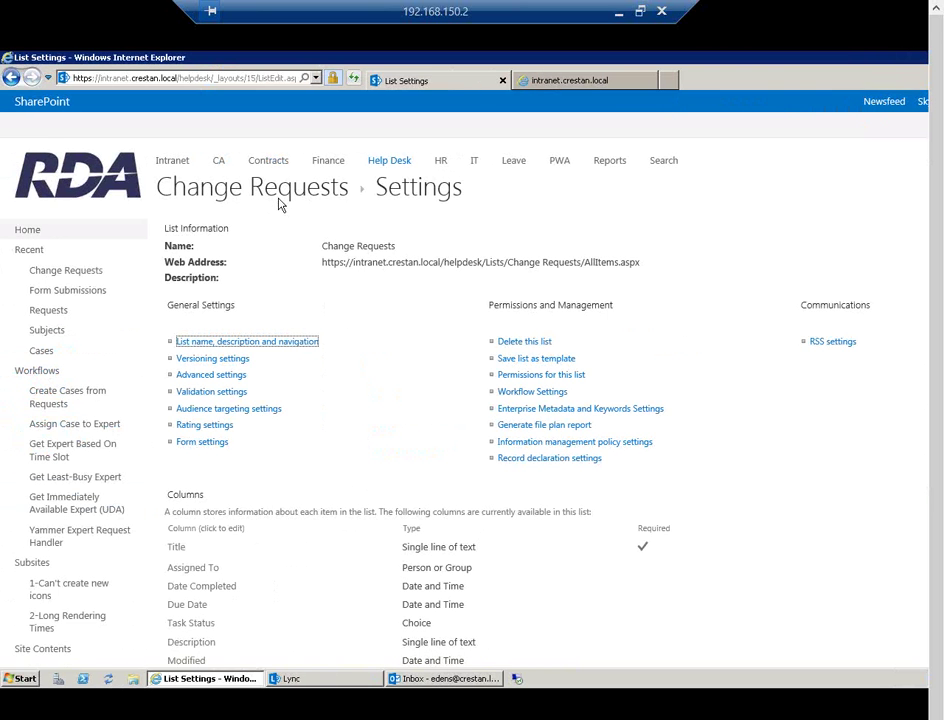
Return to the Change Requests list, look over its default new item form, and close the form without saving
click(278, 205)
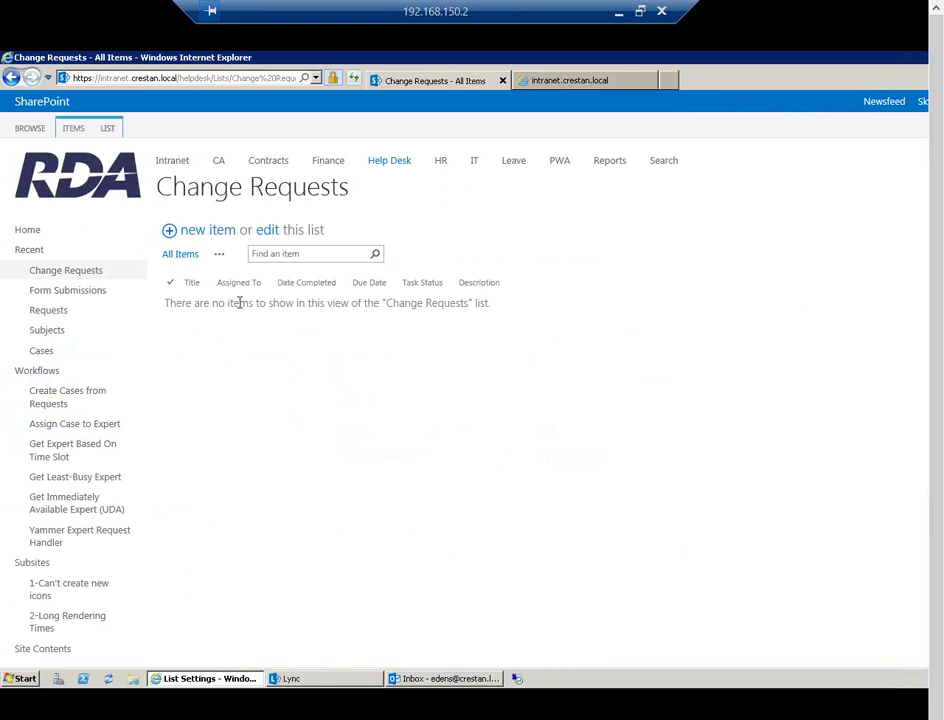
click(219, 233)
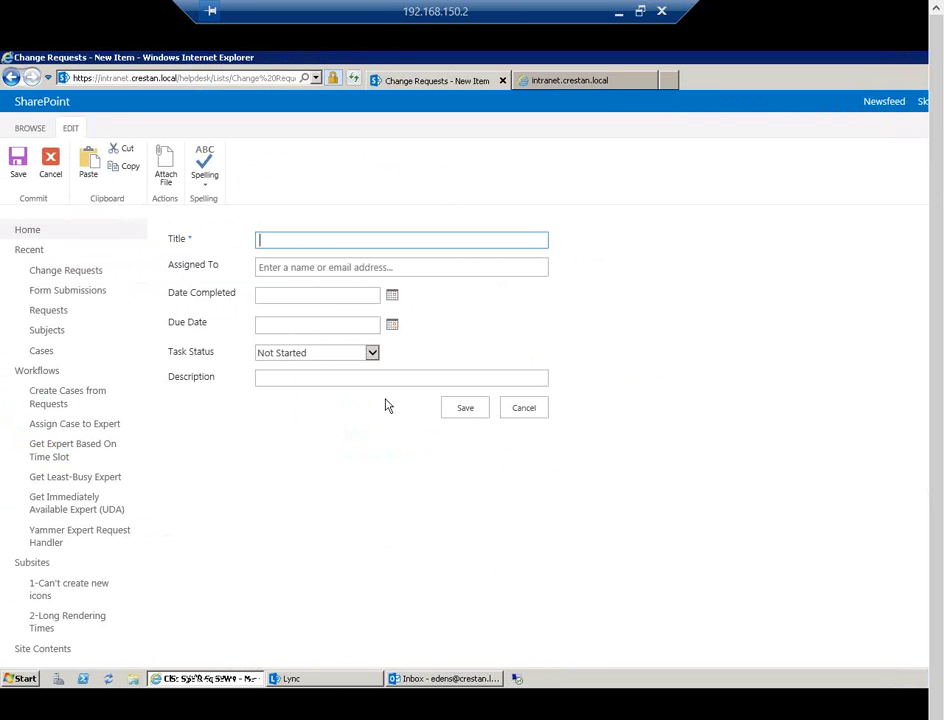
click(50, 170)
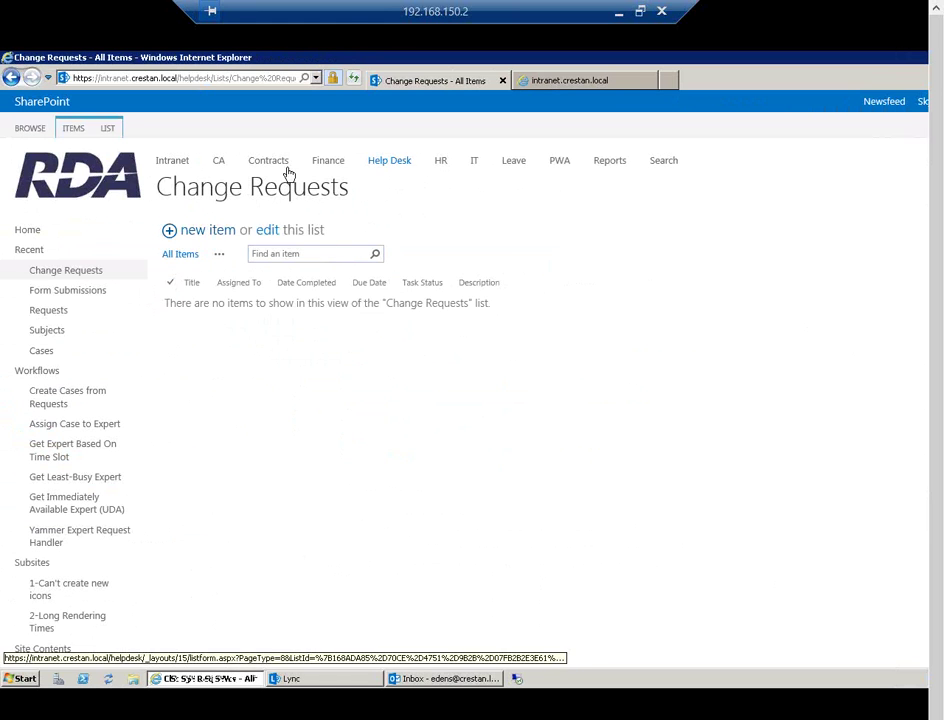
Open the Change Requests item form in the Nintex Forms designer and look through the SharePoint and General form controls
click(106, 130)
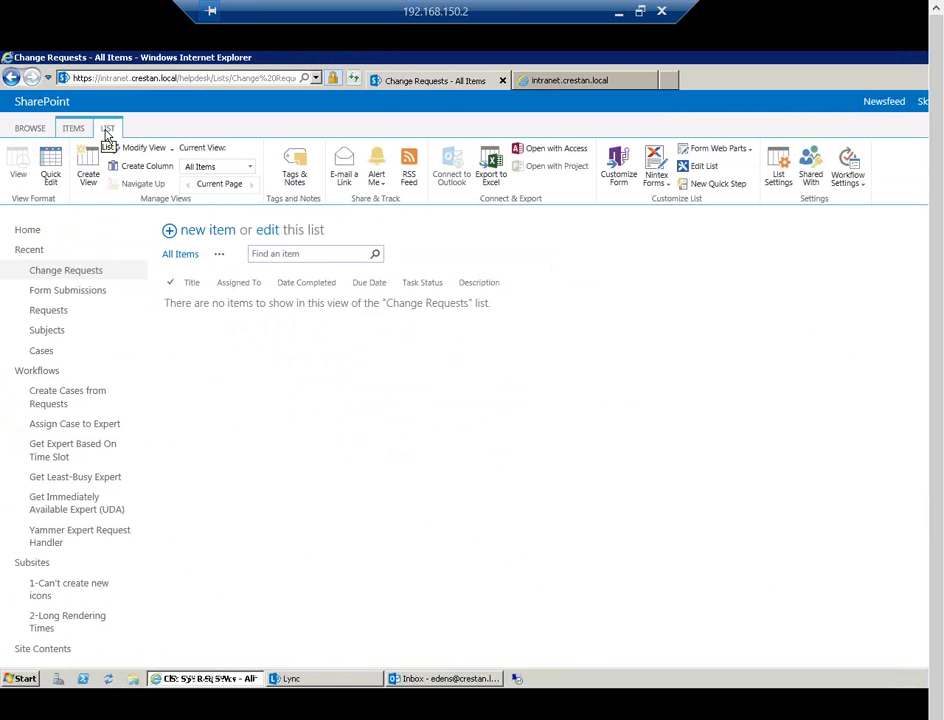
click(657, 165)
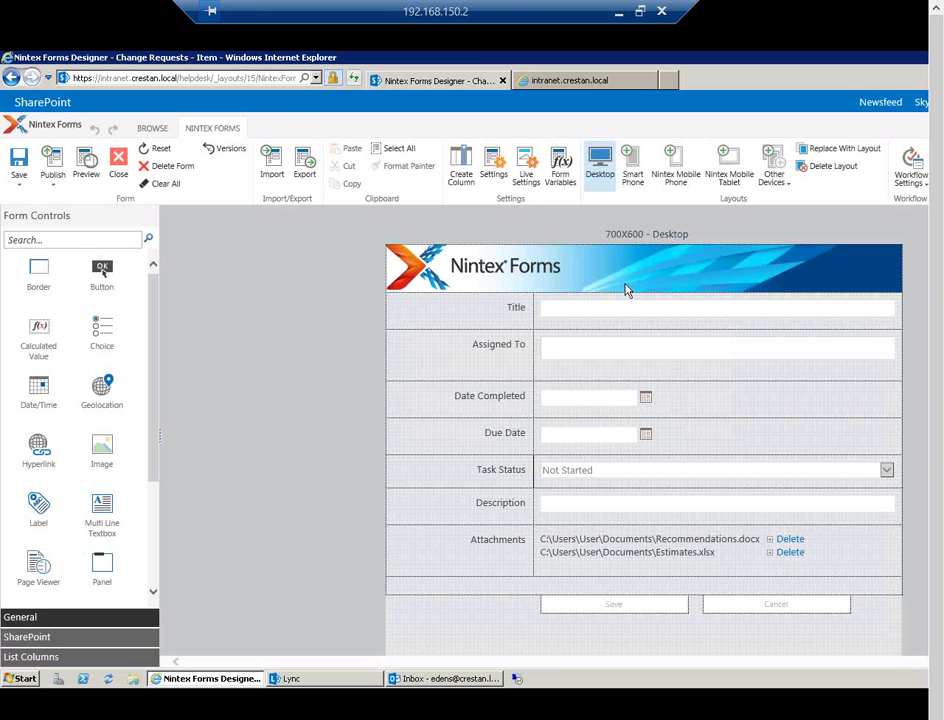
click(467, 260)
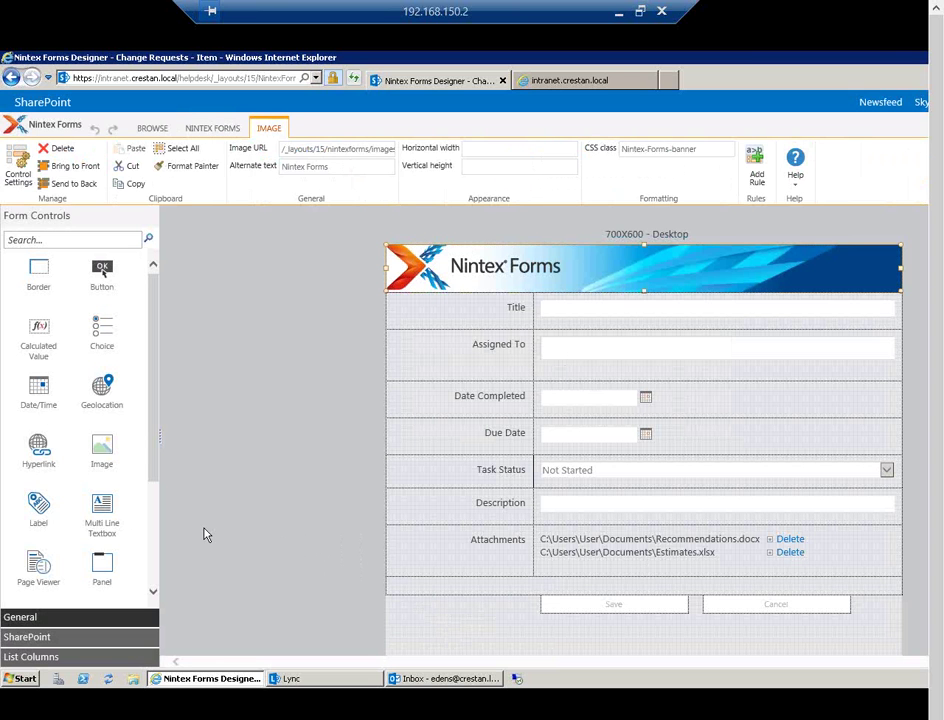
click(33, 643)
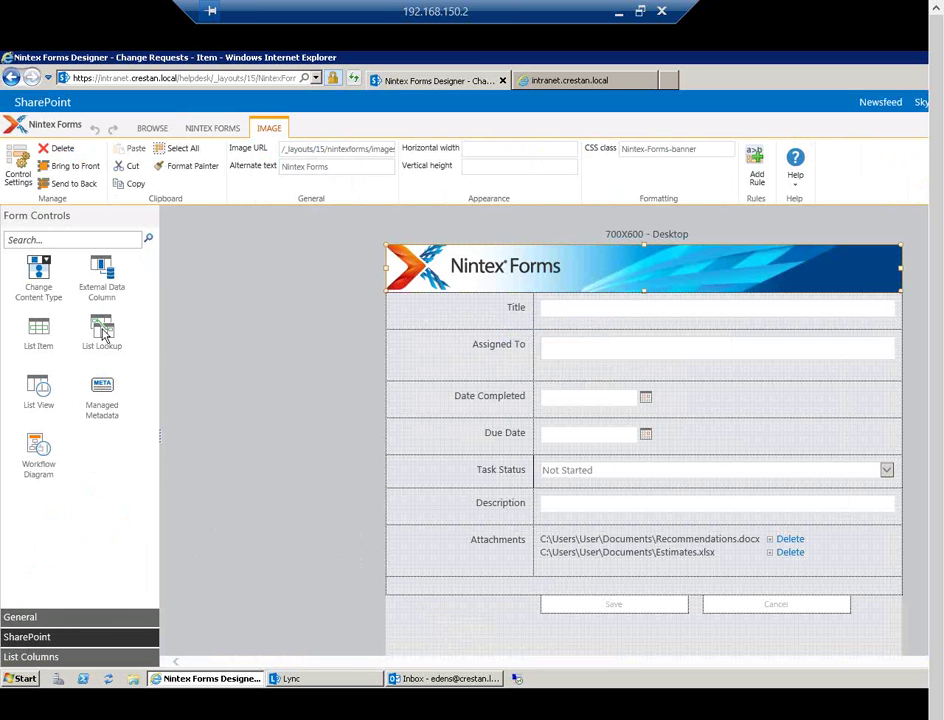
click(35, 620)
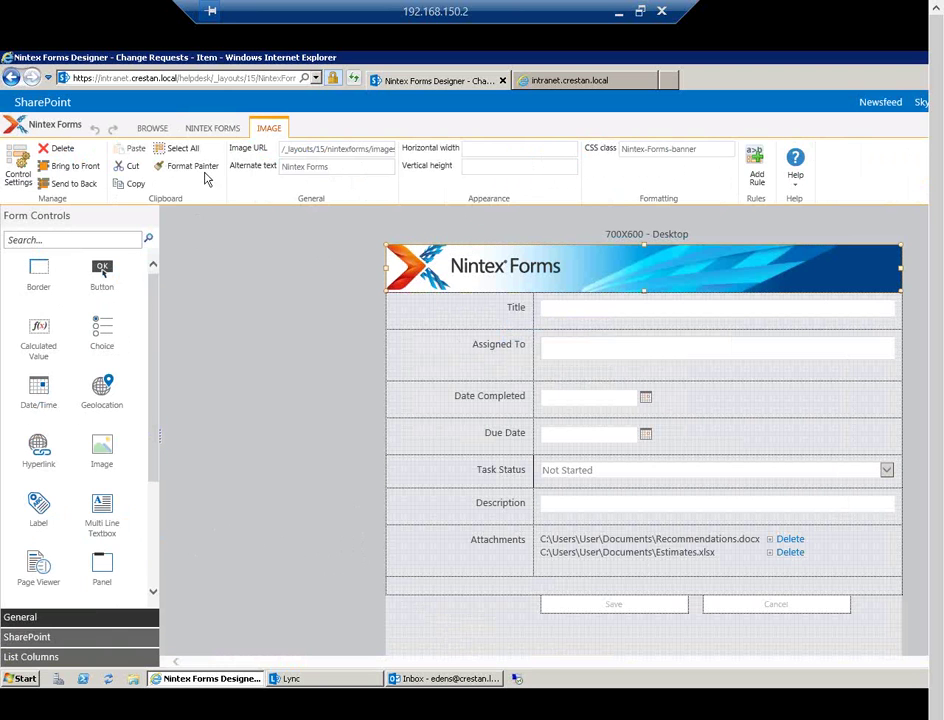
Add Smart Phone and Nintex Mobile Tablet layouts to the form, acknowledging the mobile layout notice
click(195, 130)
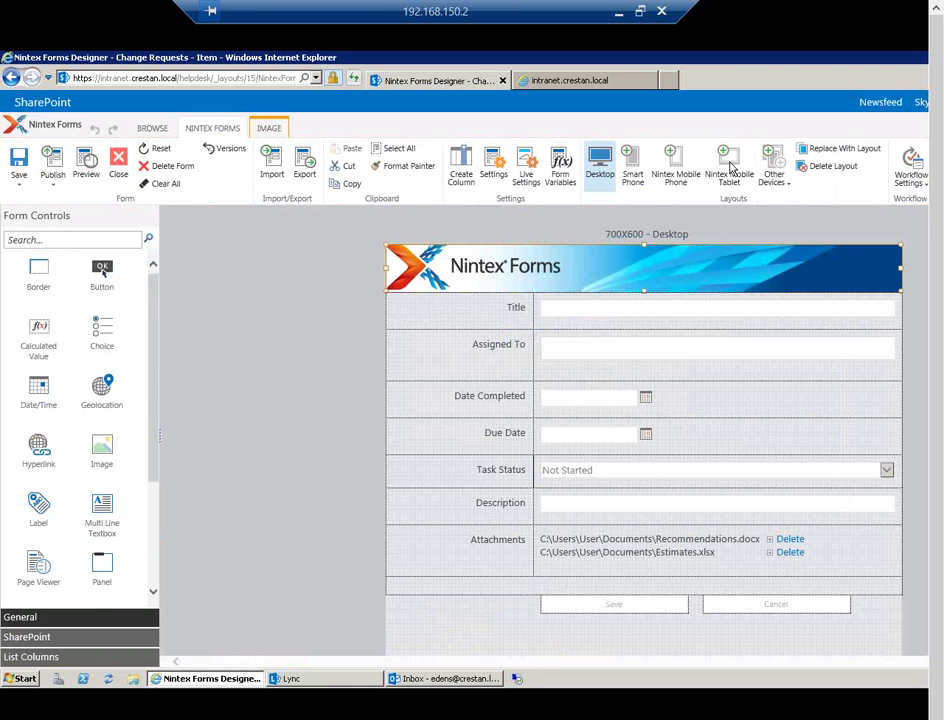
click(633, 170)
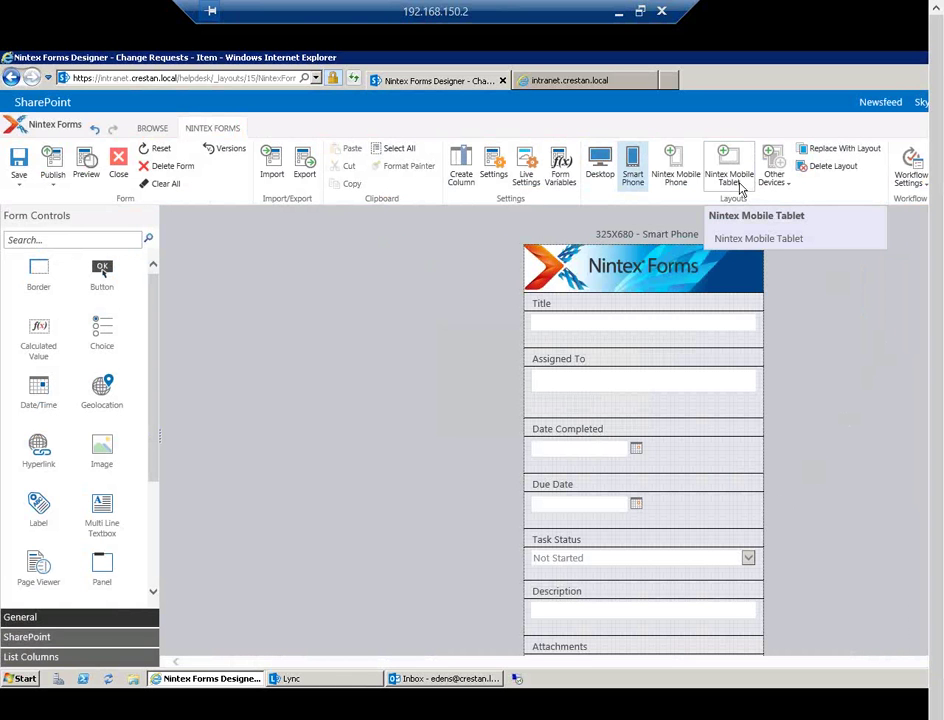
click(729, 176)
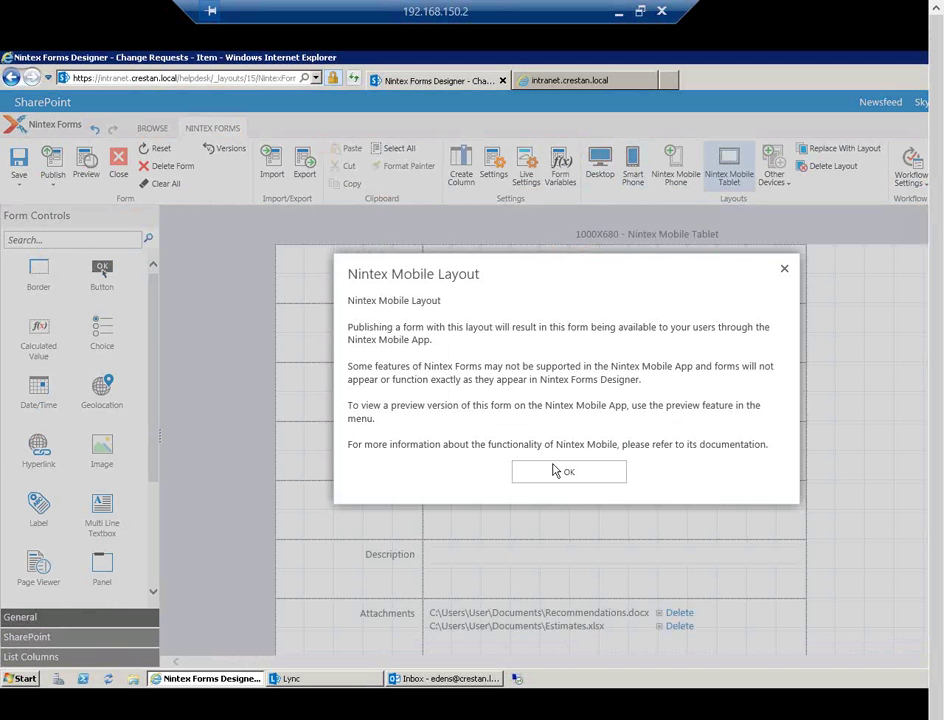
click(560, 472)
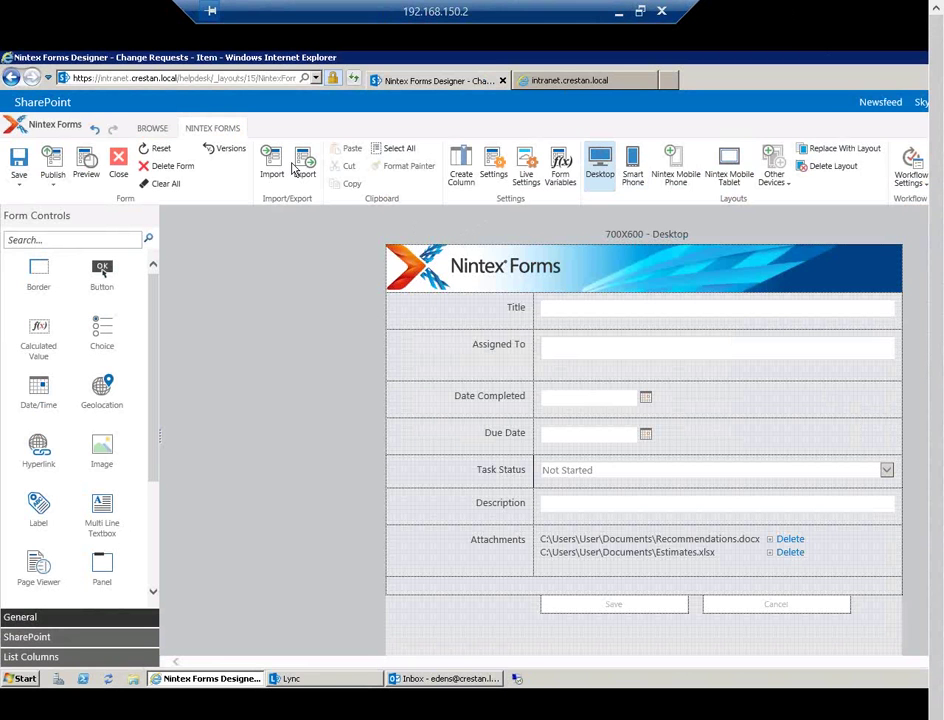
Replace the form's banner image with the rda.png logo from the Help Desk site's SiteAssets, reusing its URL from the other browser tab
click(421, 284)
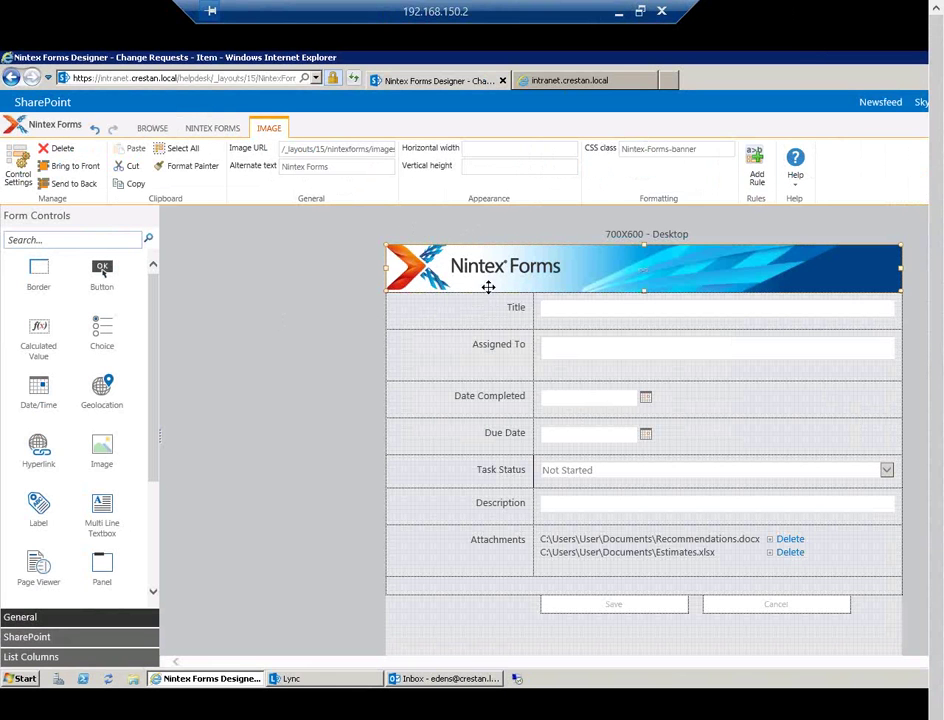
right_click(425, 263)
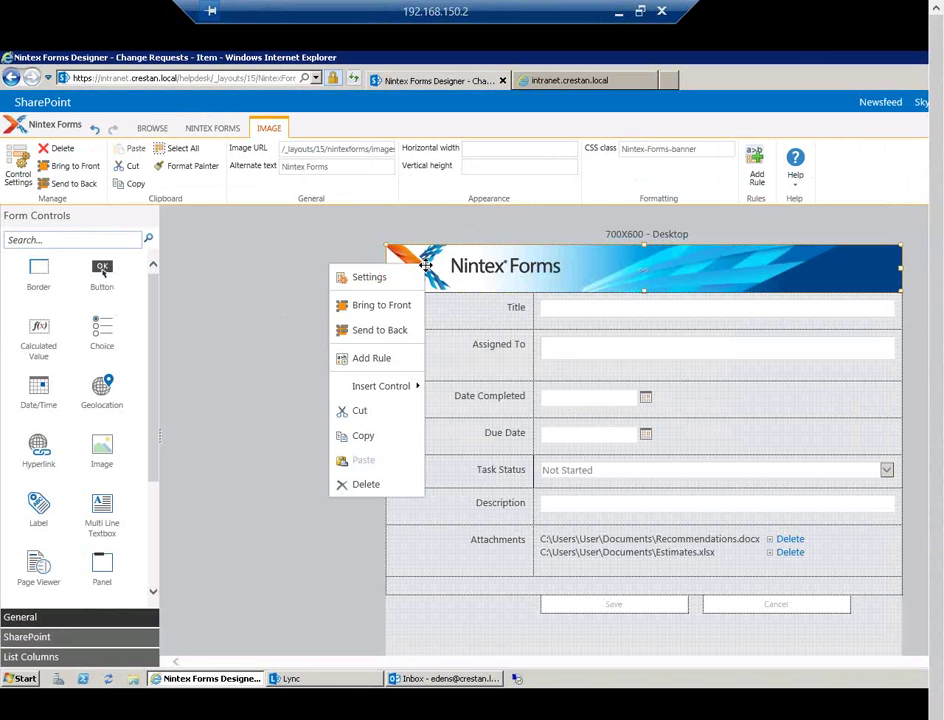
click(369, 278)
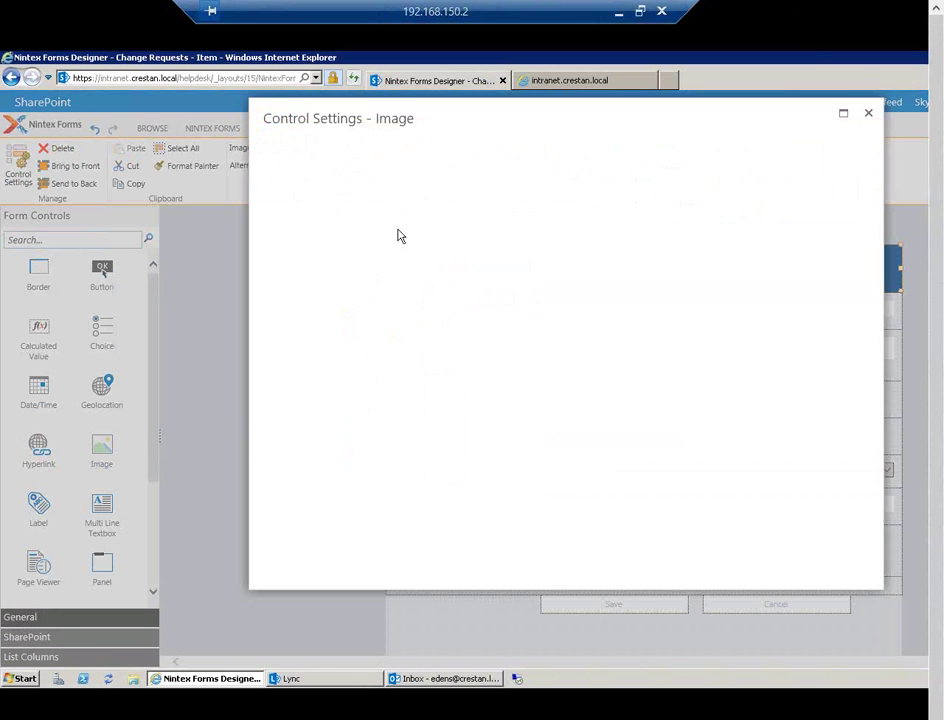
click(535, 81)
click(186, 80)
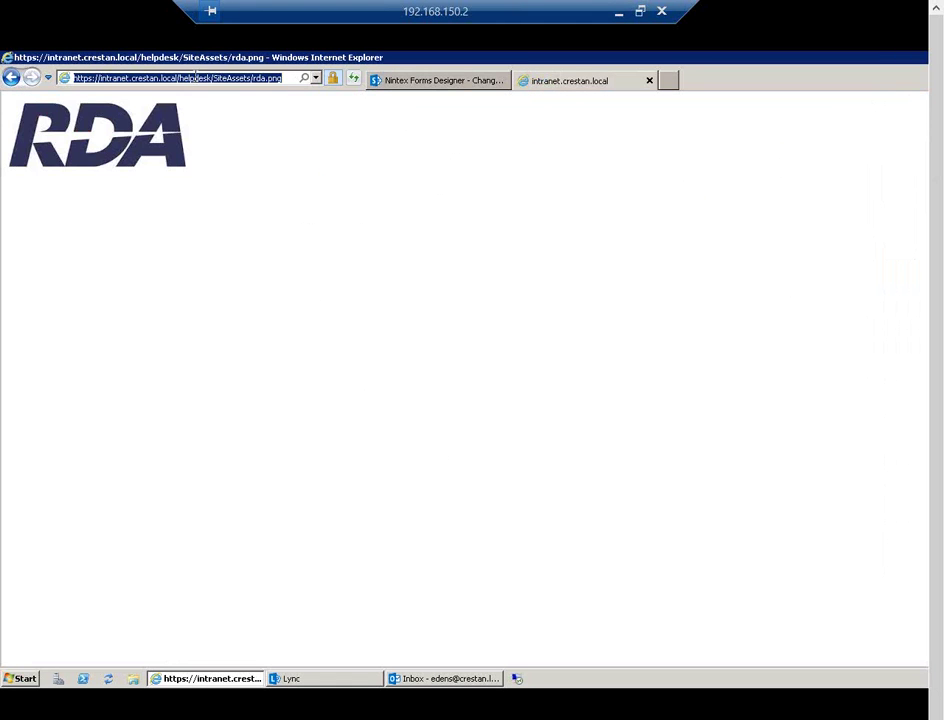
right_click(197, 86)
click(226, 115)
click(372, 86)
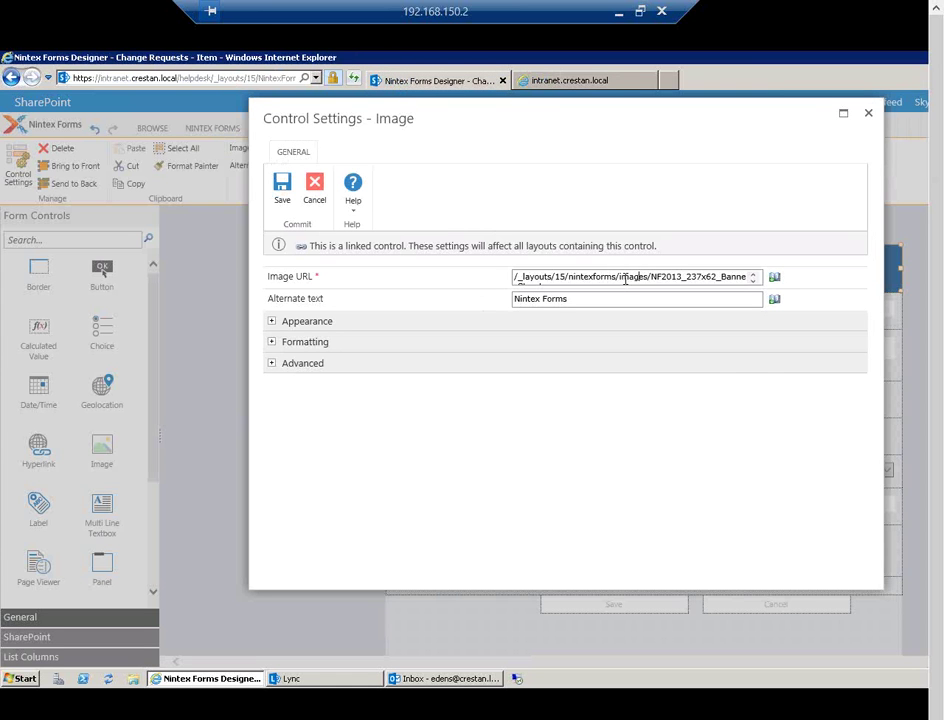
triple_click(632, 277)
key(ctrl+v)
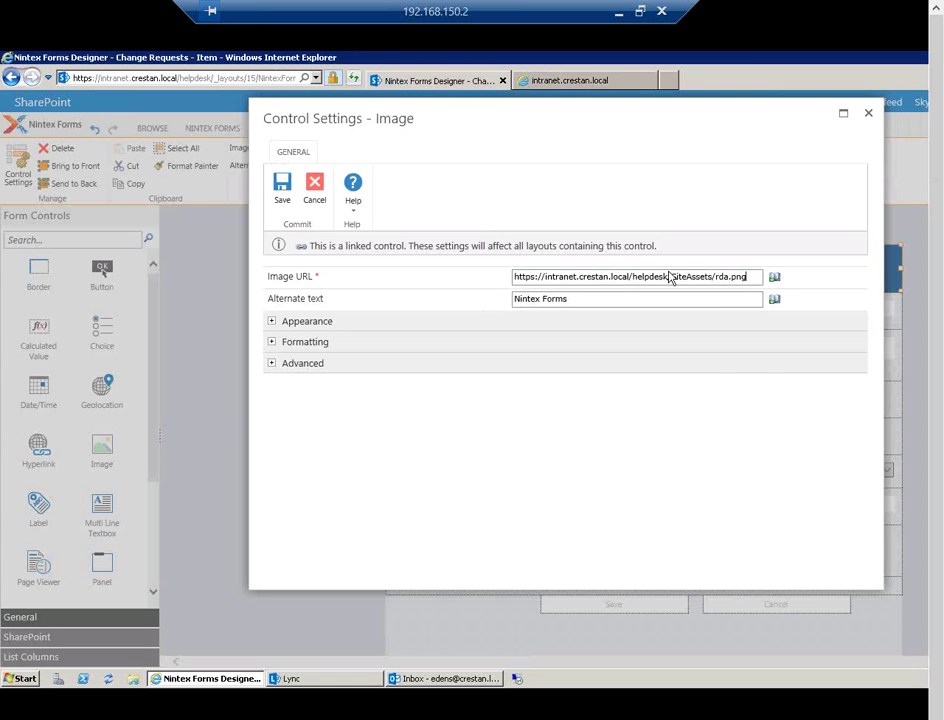
click(285, 196)
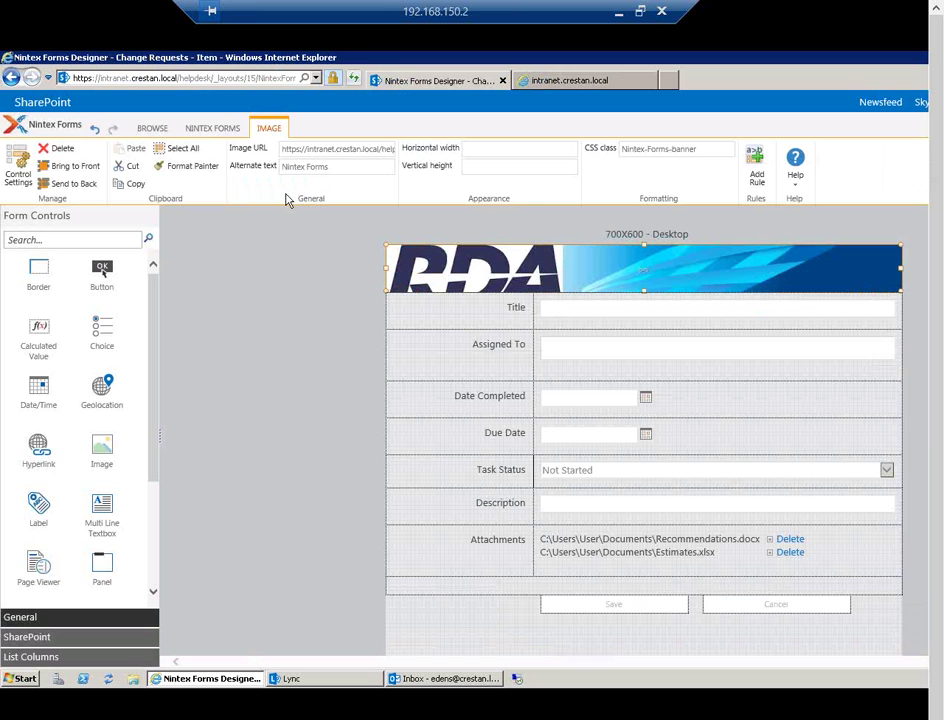
Set the banner image's vertical height to 65
click(494, 168)
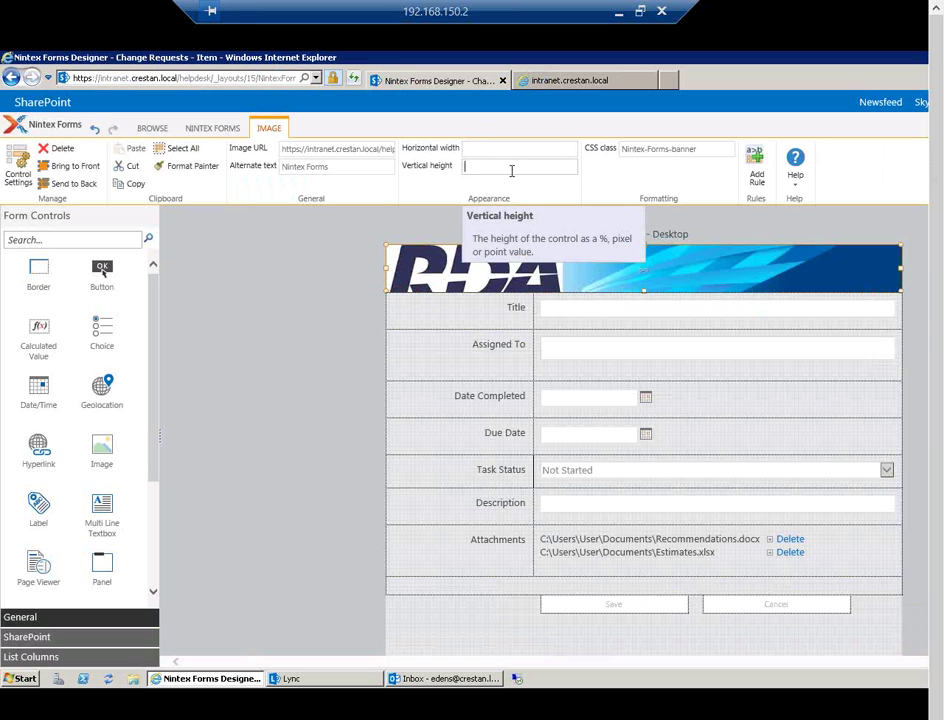
text(65)
key(Tab)
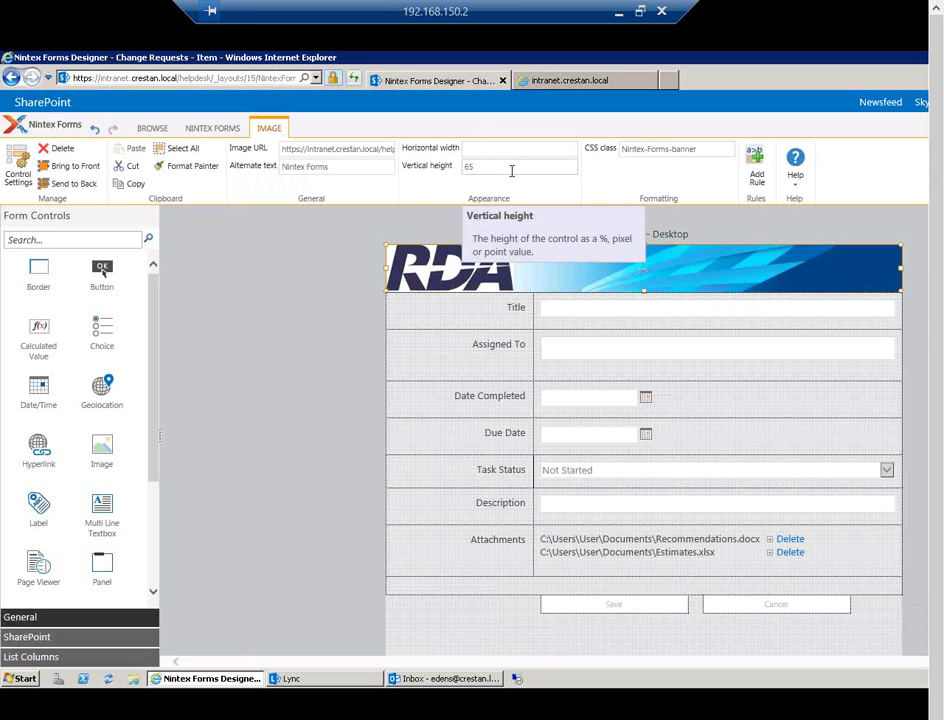
click(571, 311)
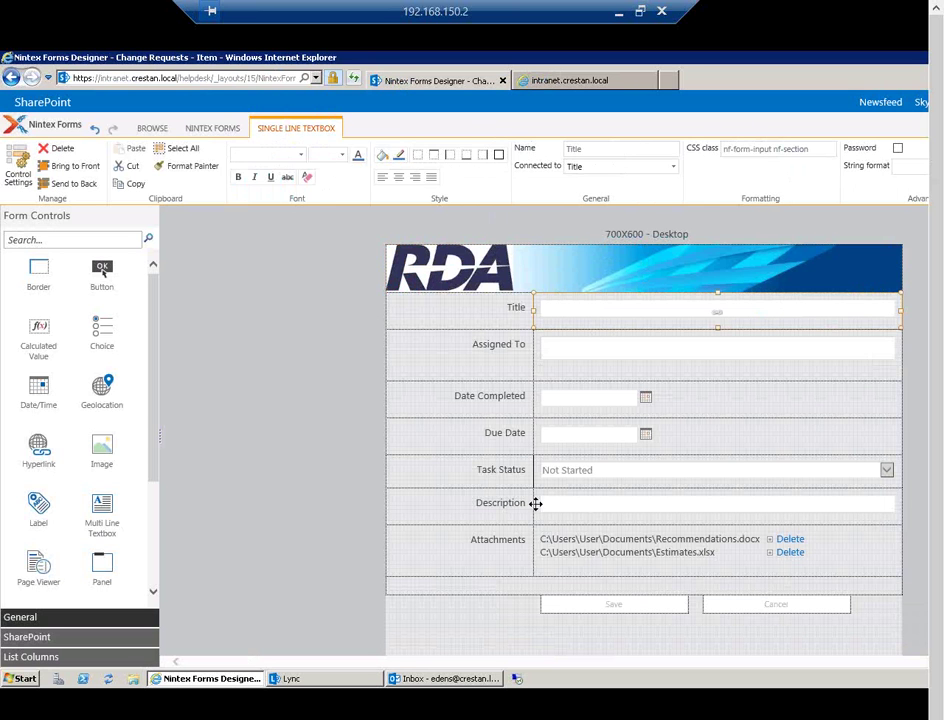
Publish the form with its layouts, skipping future publishing dialogs, and close the forms designer
click(201, 130)
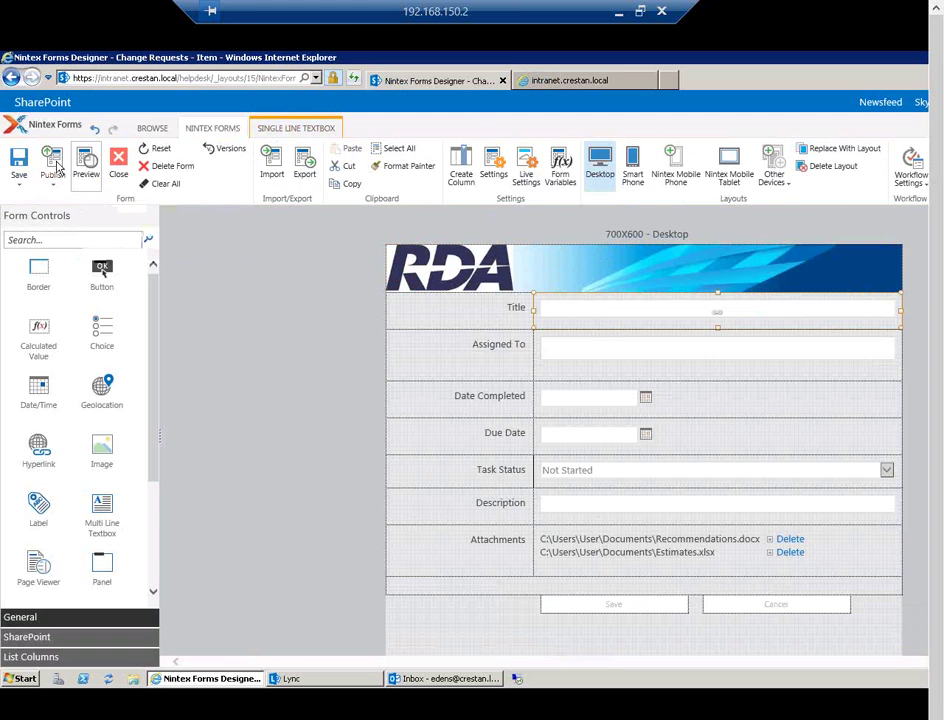
click(46, 163)
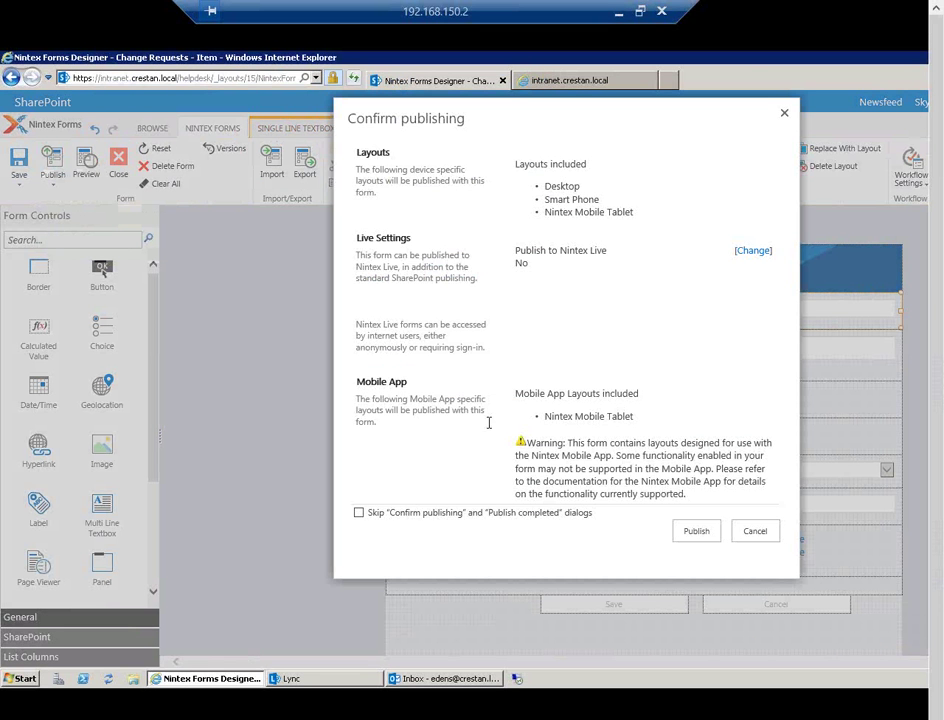
click(359, 513)
click(694, 533)
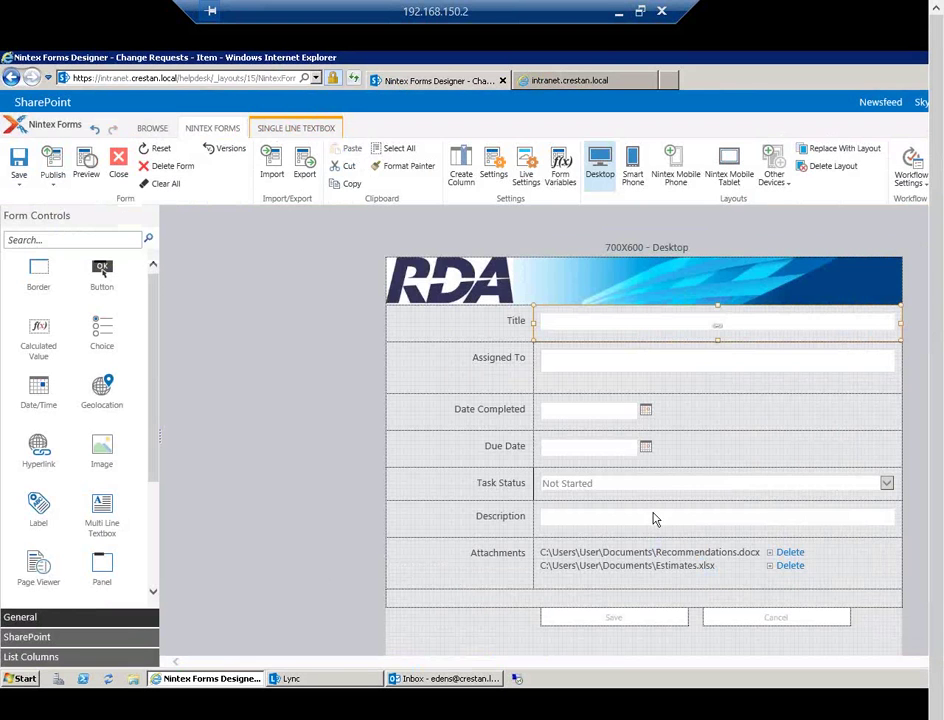
click(117, 162)
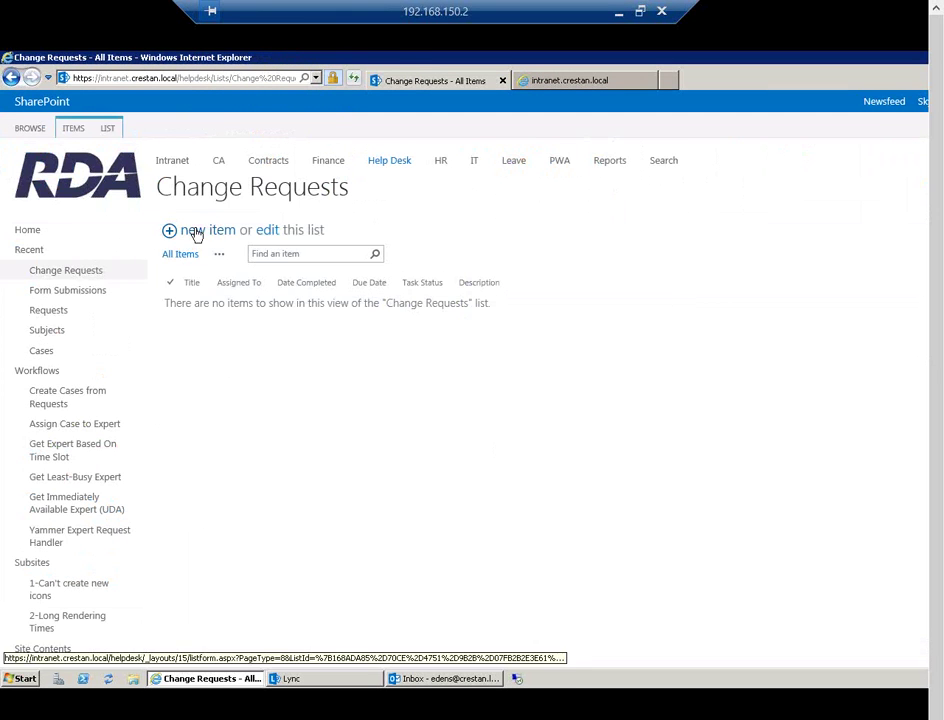
Review the published form in a new Change Requests item, try the Assigned To people lookup, and cancel without saving
click(195, 233)
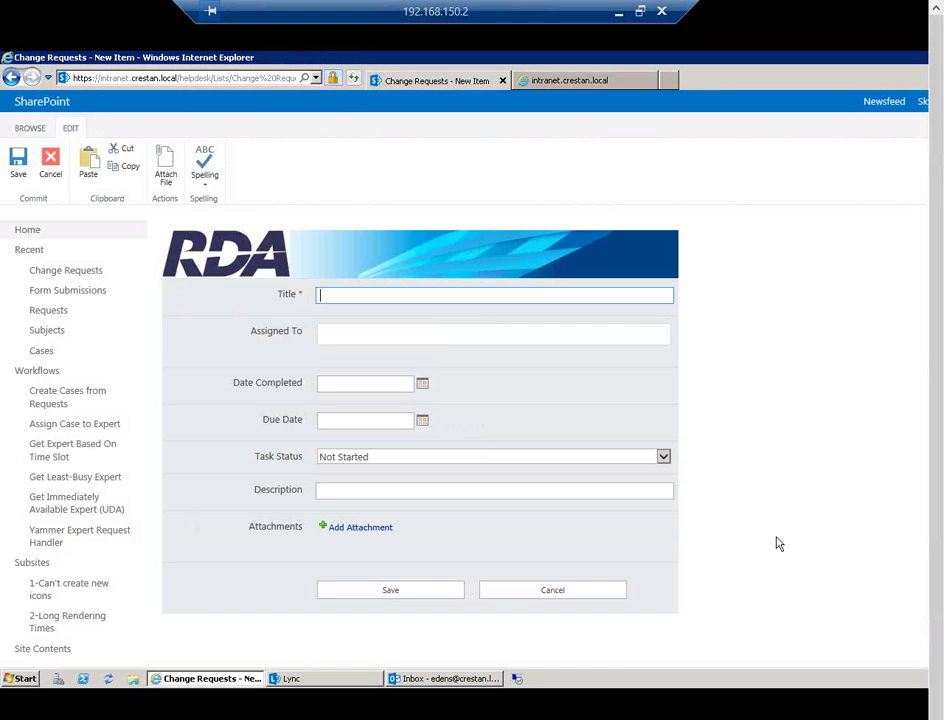
click(343, 331)
text(eve)
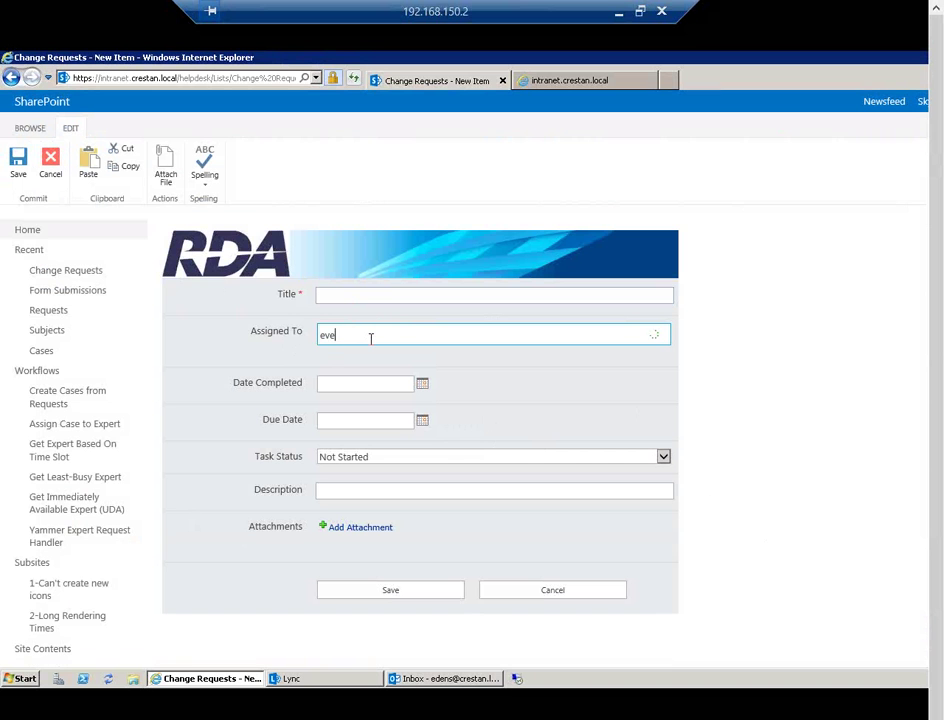
key(BackSpace)
click(51, 164)
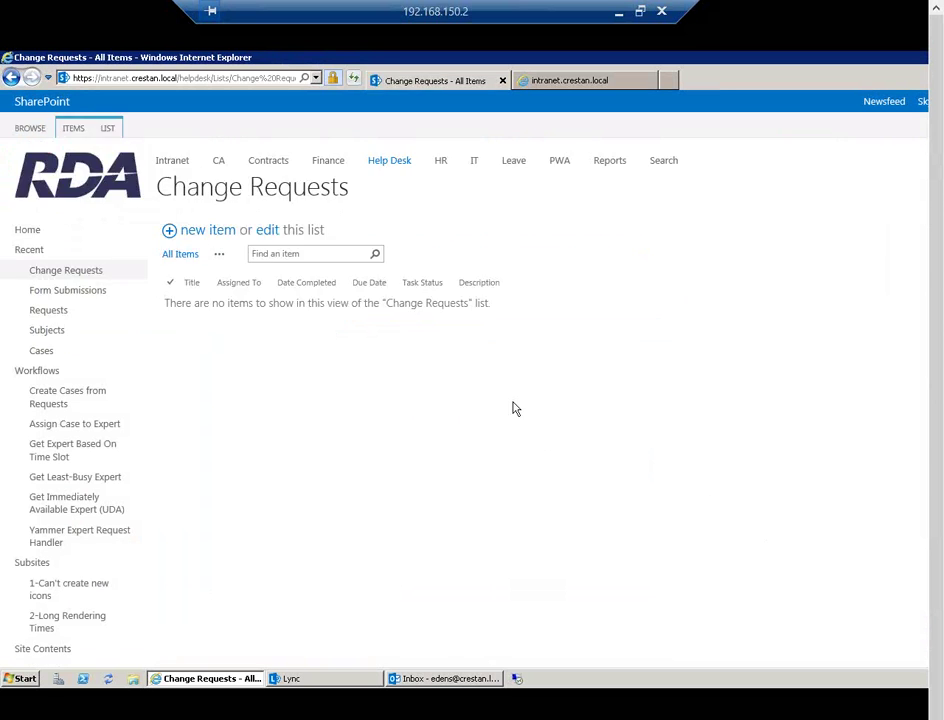
Start a new Change Requests item titled Demo and enter the assignee's name in Assigned To
click(221, 236)
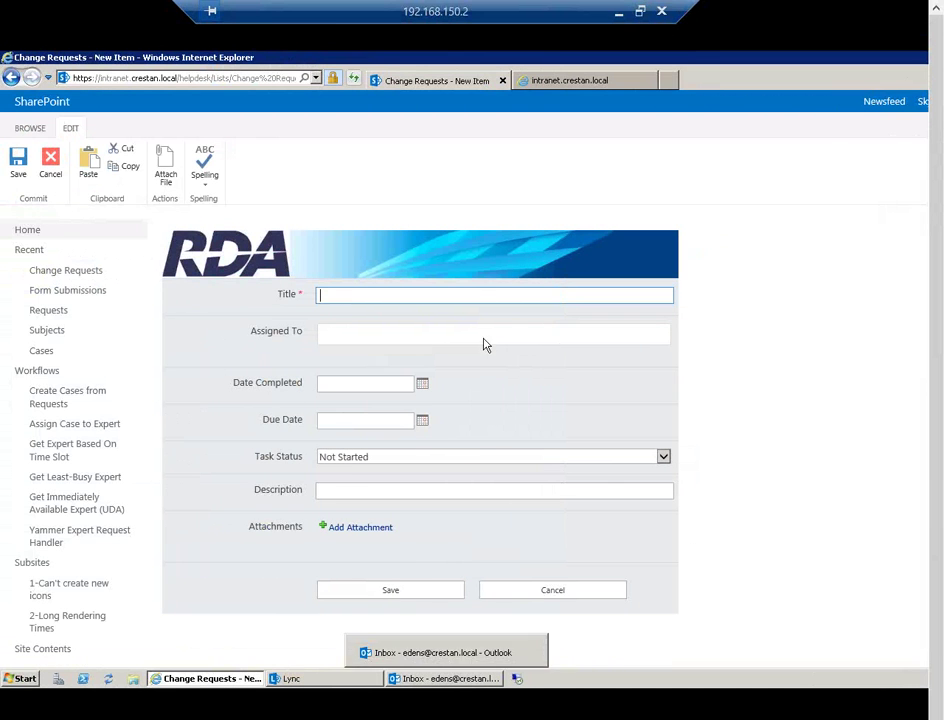
text(Demo)
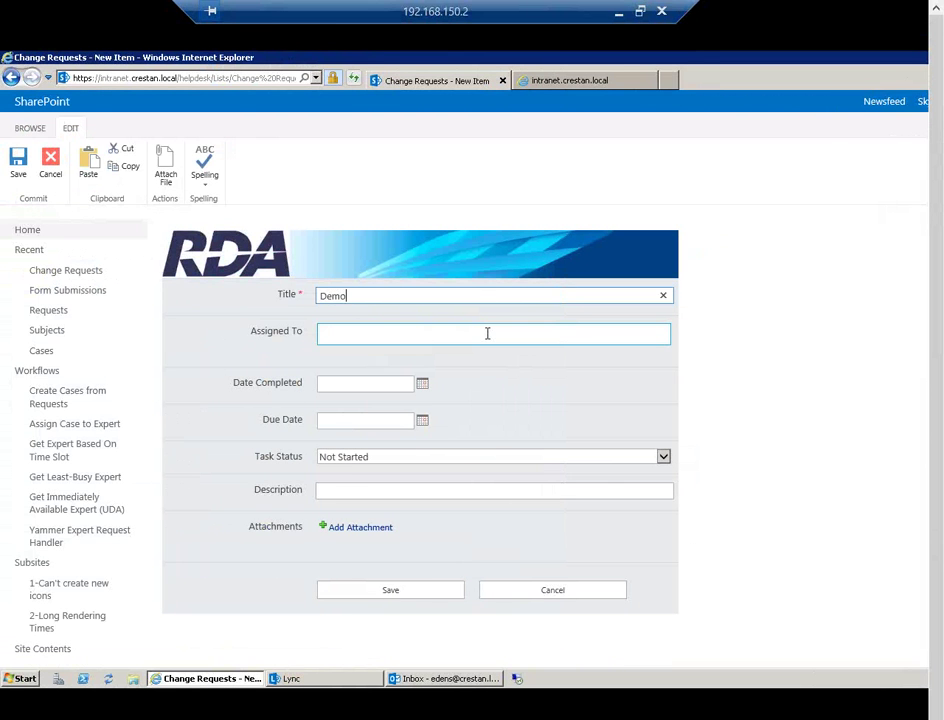
key(Tab)
text(Eden)
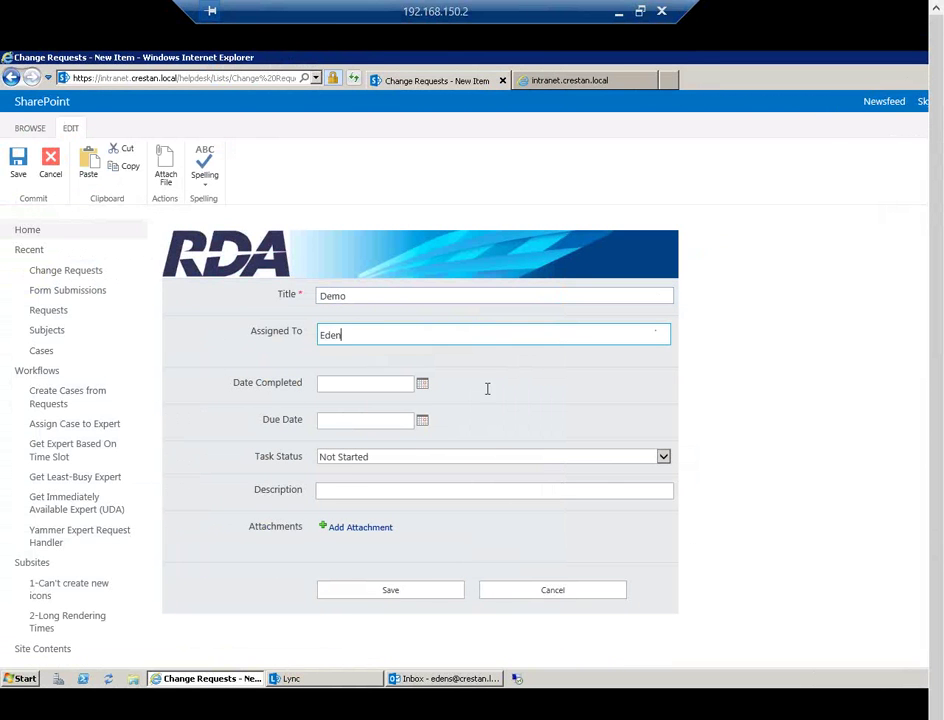
key(Return)
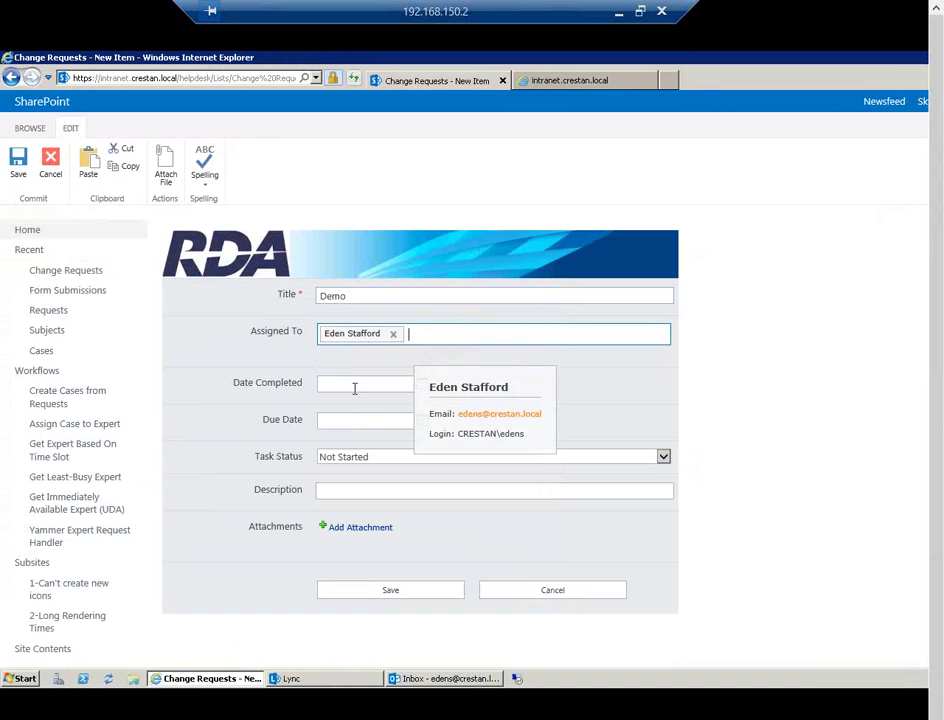
Set the due date to 9/24/2014, task status to In Progress and description to "Do something", and save the item
click(354, 388)
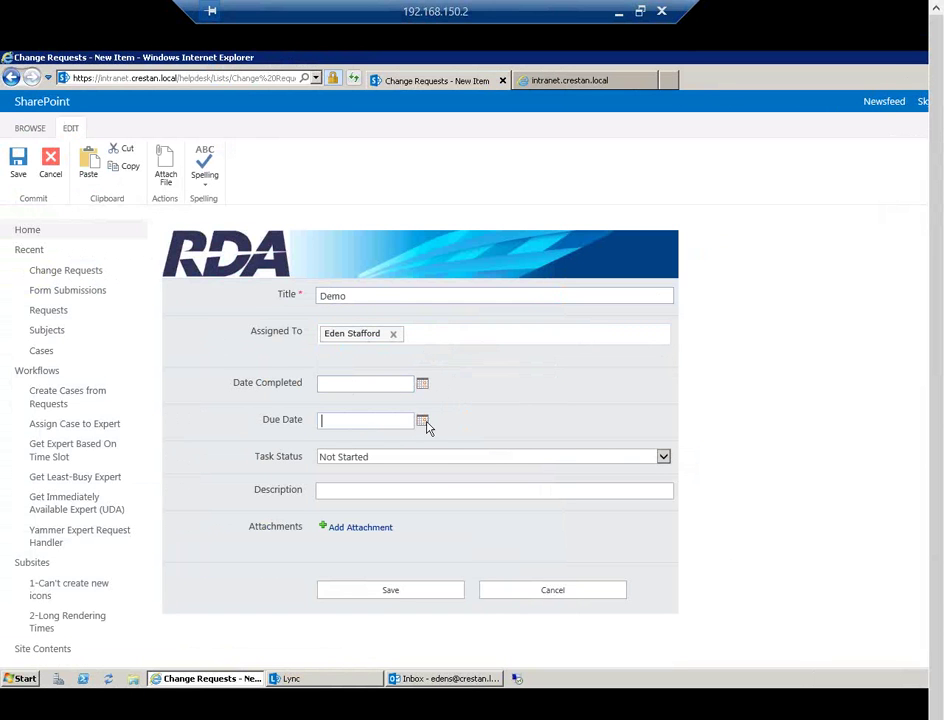
click(422, 421)
click(401, 533)
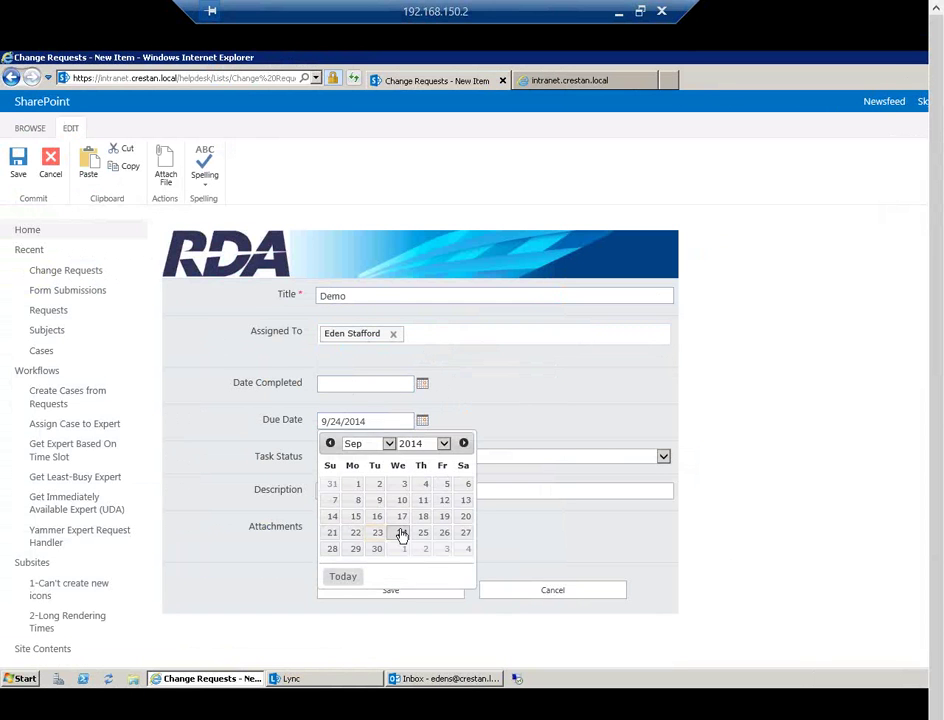
click(388, 457)
click(380, 467)
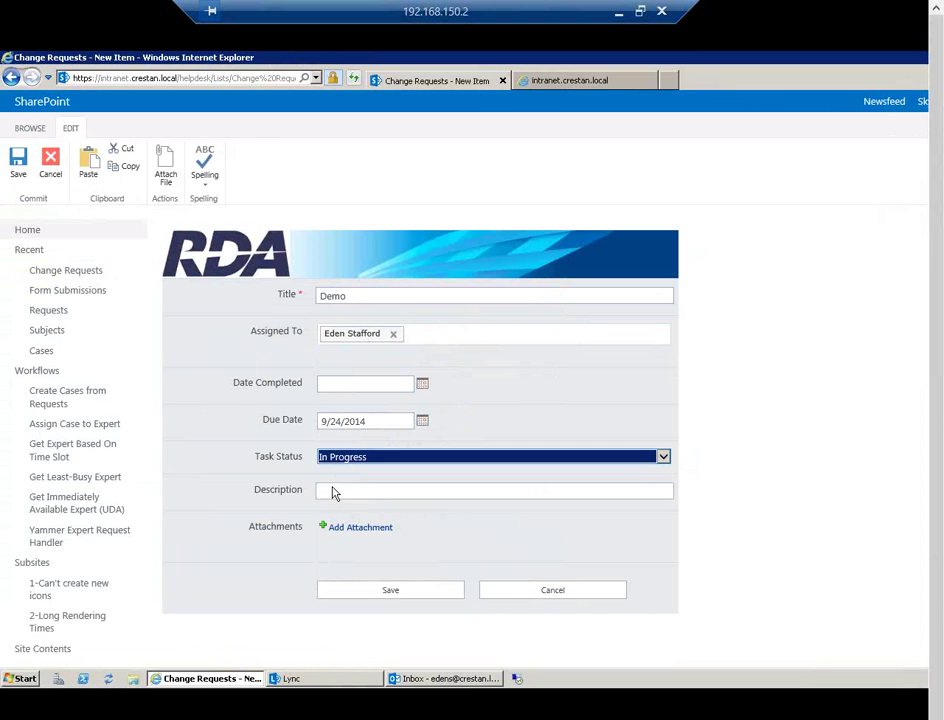
click(362, 487)
text(Do something)
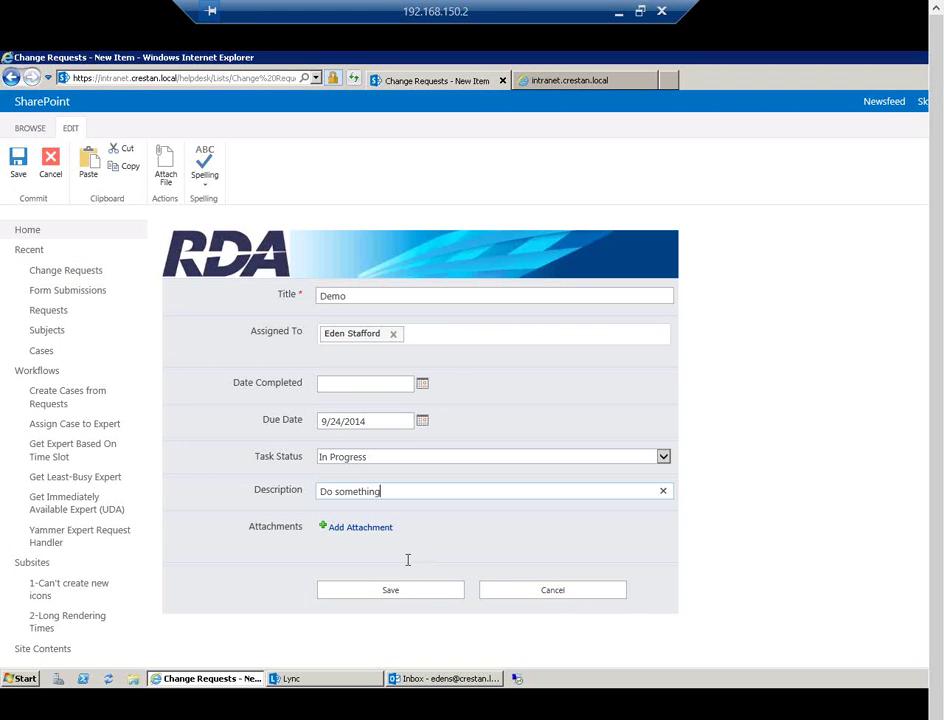
click(393, 594)
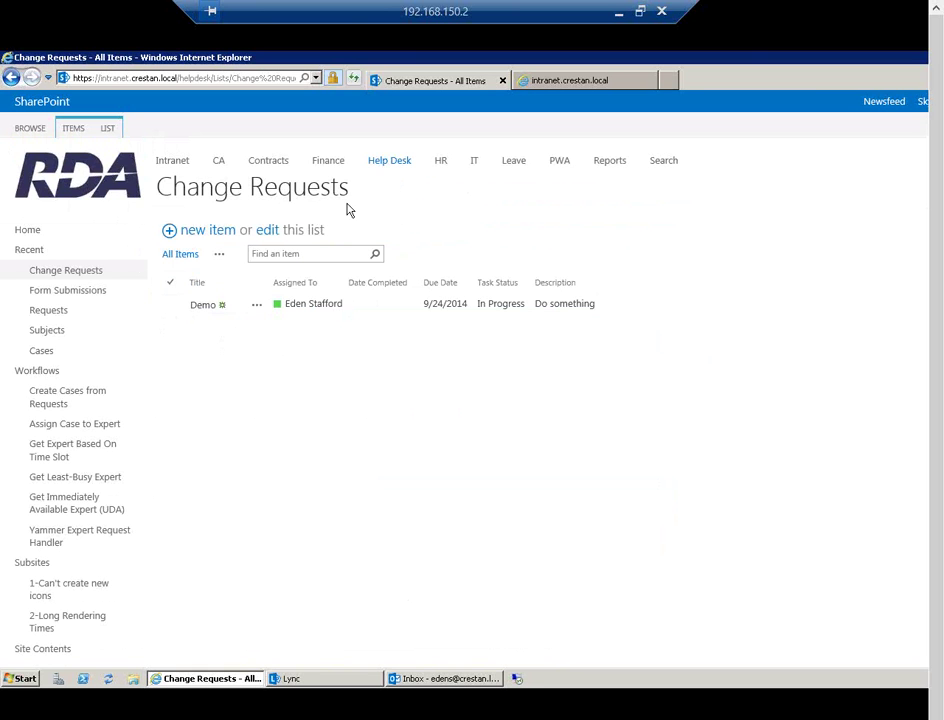
Display the Change Requests list tools and minimize the remote desktop session to return to the presentation slides
click(110, 129)
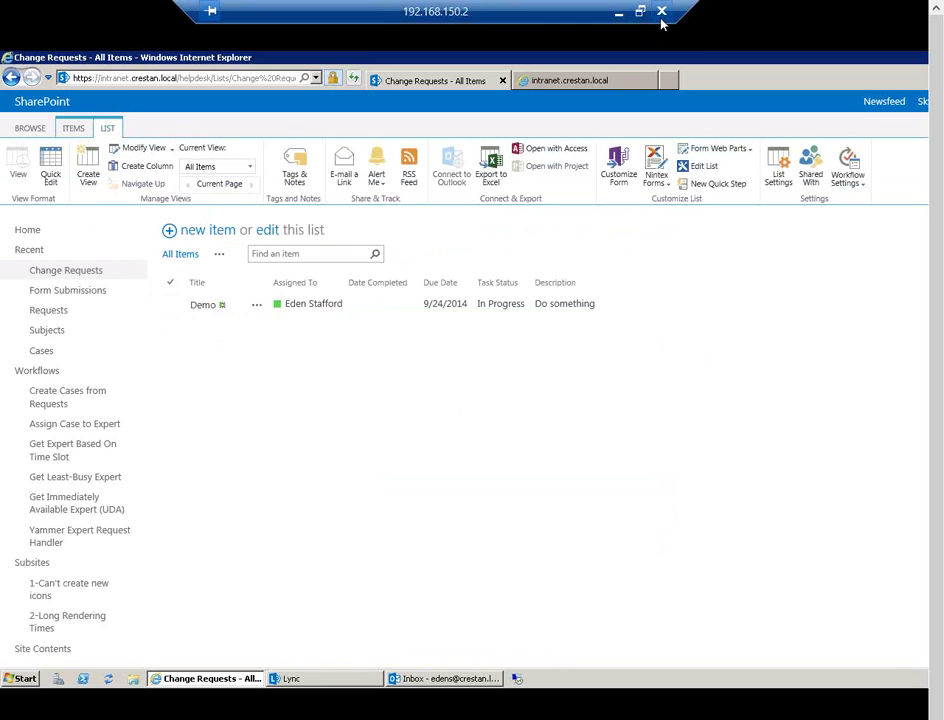
click(619, 12)
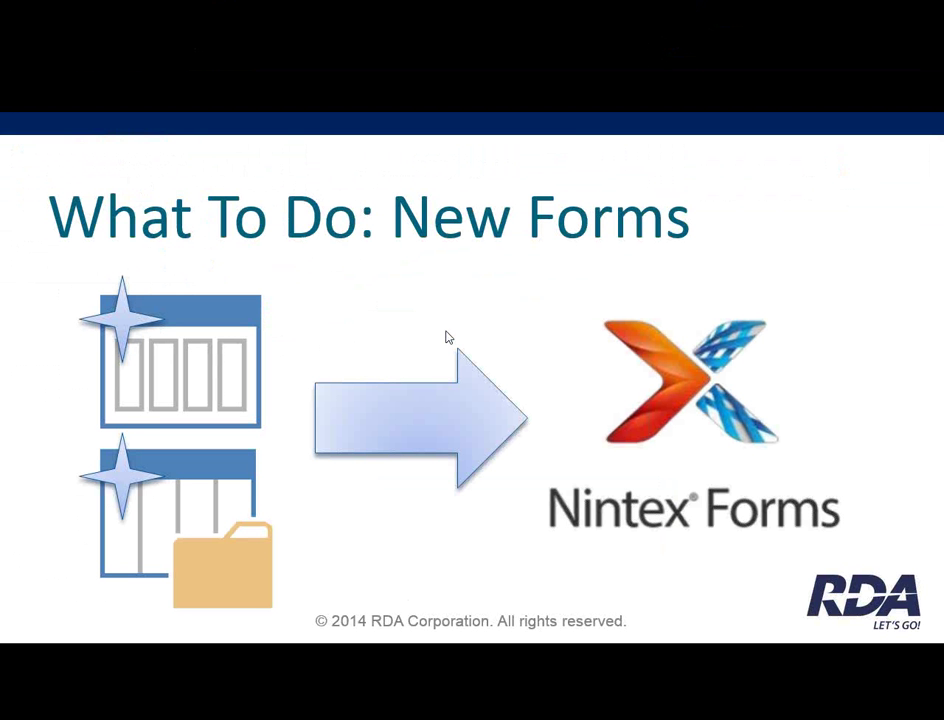